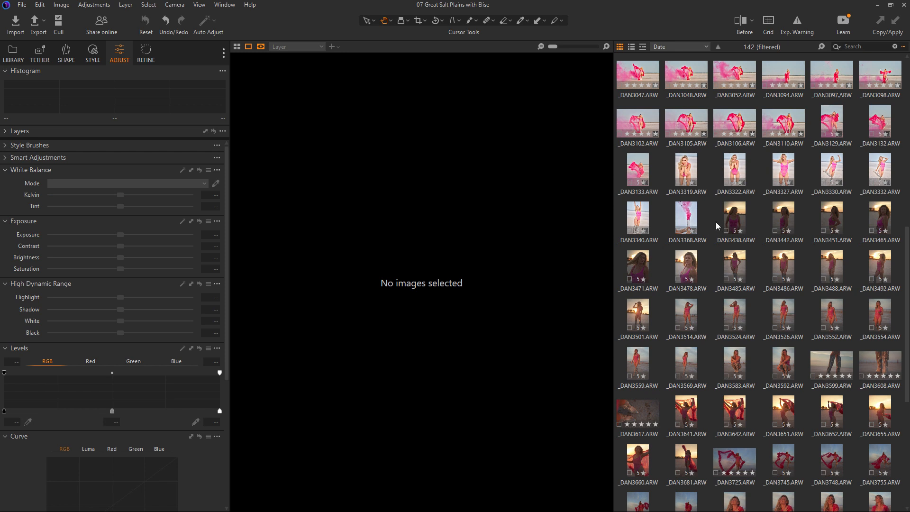
# Step: Open photo _DAN3438.ARW and set its white balance temperature to 5580 Kelvin
pyautogui.click(727, 220)
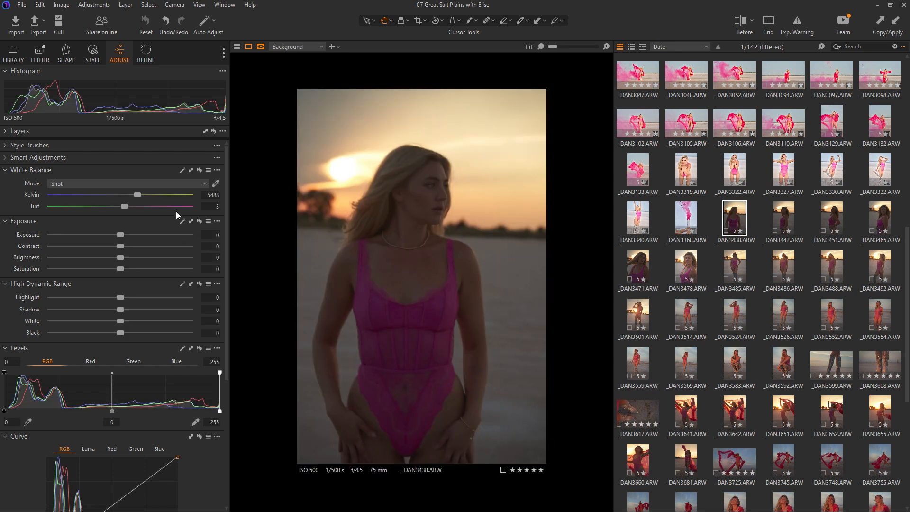
pyautogui.click(182, 171)
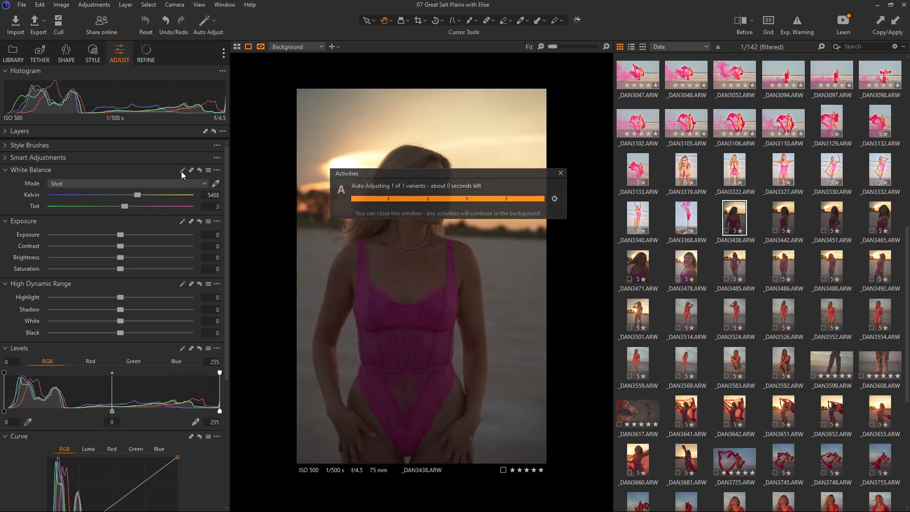
pyautogui.moveTo(135, 198); pyautogui.dragTo(141, 199)
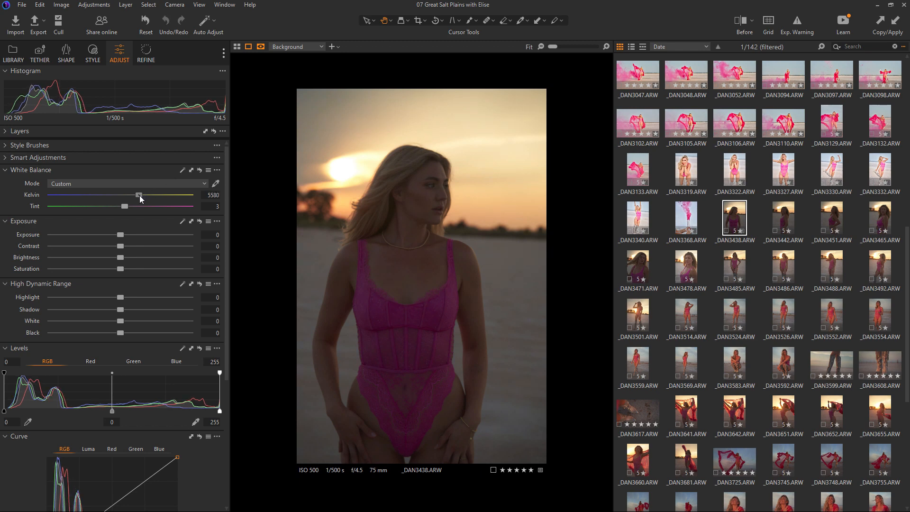
# Step: Set Exposure to 0.98, Brightness to 7 and Saturation to 14, with HDR Highlight at -48, White at 12 and Black at 13
pyautogui.moveTo(121, 235); pyautogui.dragTo(130, 258)
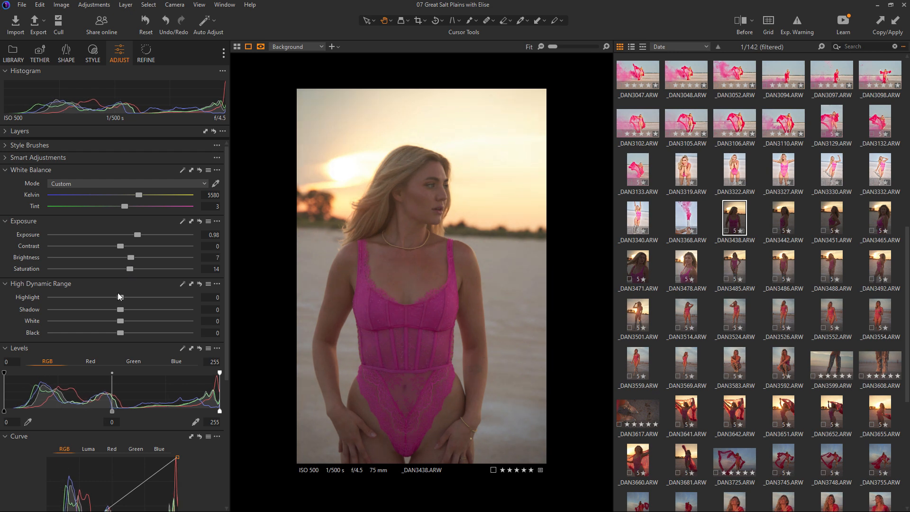
pyautogui.moveTo(108, 298); pyautogui.dragTo(126, 333)
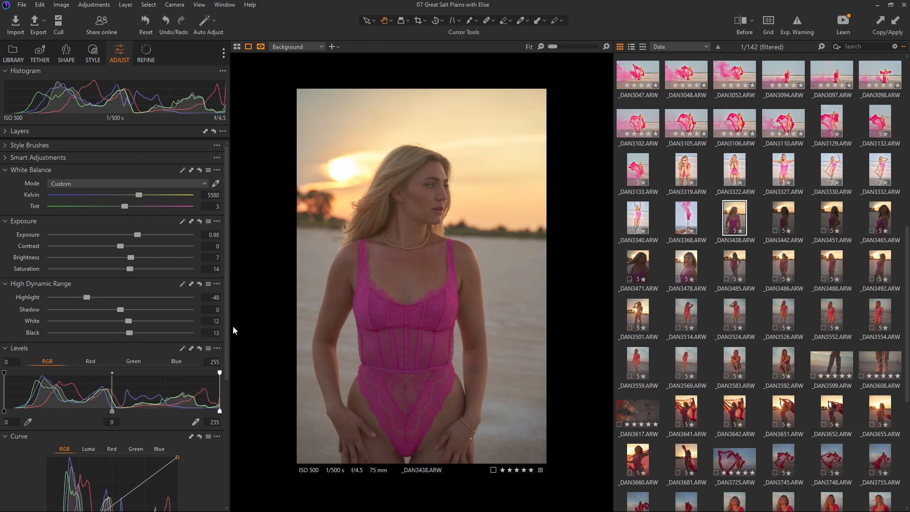
# Step: Set the RGB input levels to 6 for black and 243 for white, and reduce Highlight to -56
pyautogui.scroll(-3, 147, 397)
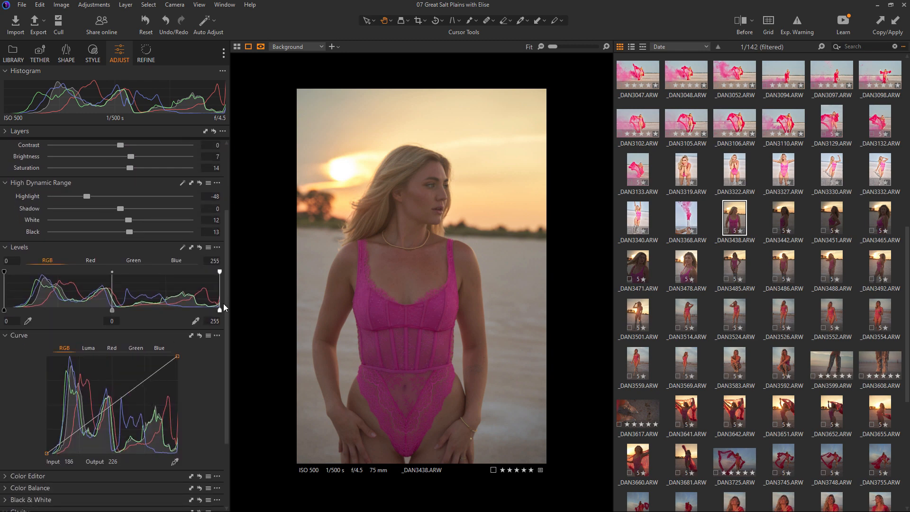
pyautogui.moveTo(218, 310); pyautogui.dragTo(209, 311)
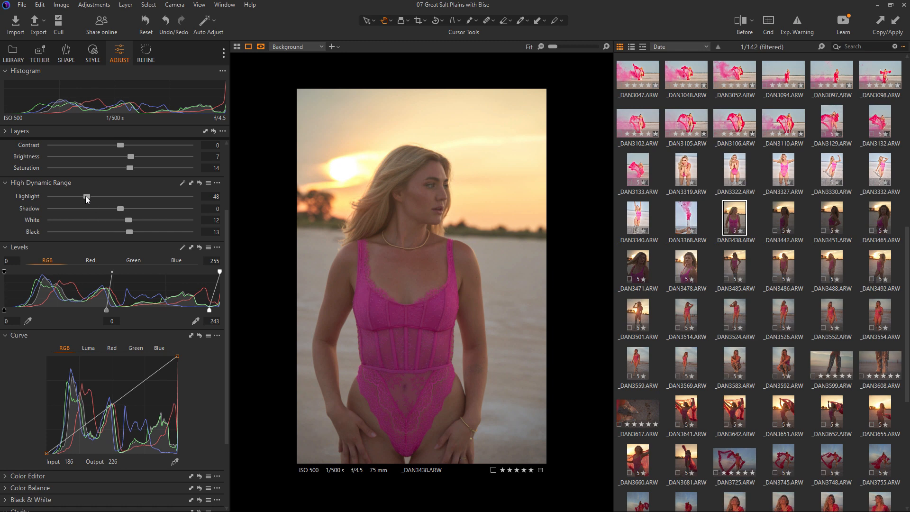
pyautogui.moveTo(86, 195); pyautogui.dragTo(80, 197)
pyautogui.moveTo(5, 311); pyautogui.dragTo(10, 313)
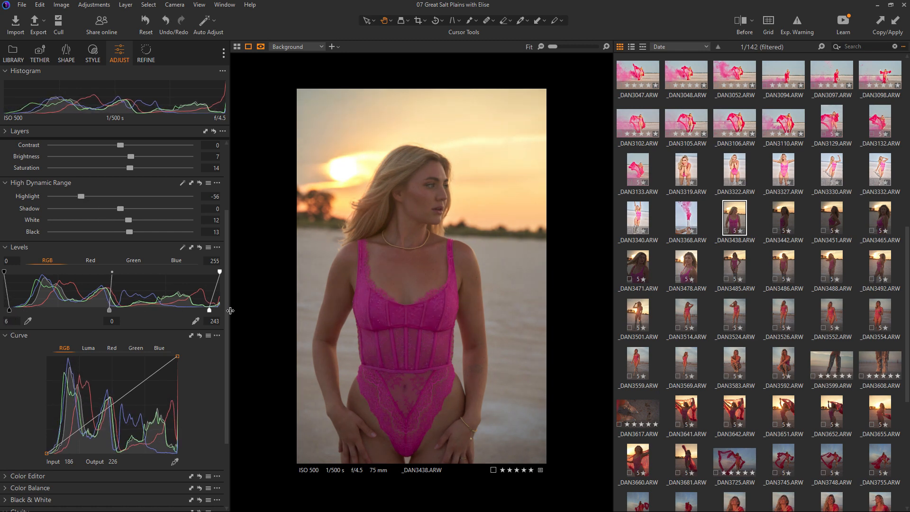
# Step: Brighten the RGB curve with two points raised slightly above the diagonal, one in the highlights and one in the shadows
pyautogui.moveTo(144, 382); pyautogui.dragTo(142, 375)
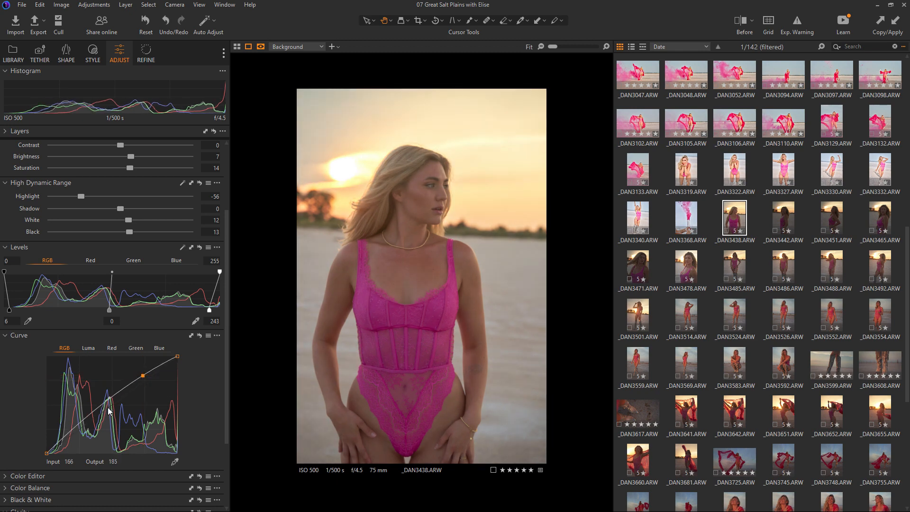
pyautogui.moveTo(86, 424); pyautogui.dragTo(81, 419)
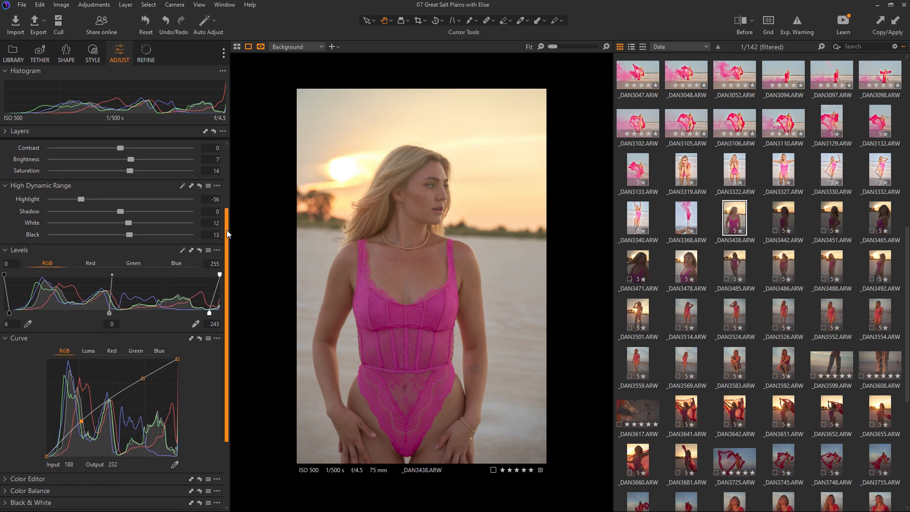
# Step: Refine the High Dynamic Range settings to Highlight -52, Shadow -22, White 32 and Black -17
pyautogui.scroll(2, 114, 265)
pyautogui.moveTo(126, 256); pyautogui.dragTo(84, 242)
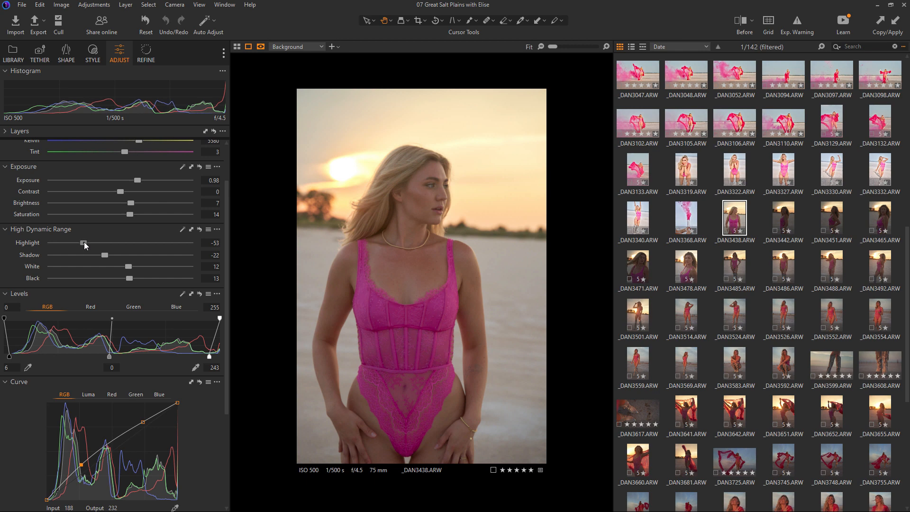
pyautogui.moveTo(129, 266); pyautogui.dragTo(149, 266)
pyautogui.moveTo(120, 192)
pyautogui.mouseDown()
pyautogui.moveTo(170, 191)
pyautogui.moveTo(122, 198)
pyautogui.mouseUp()
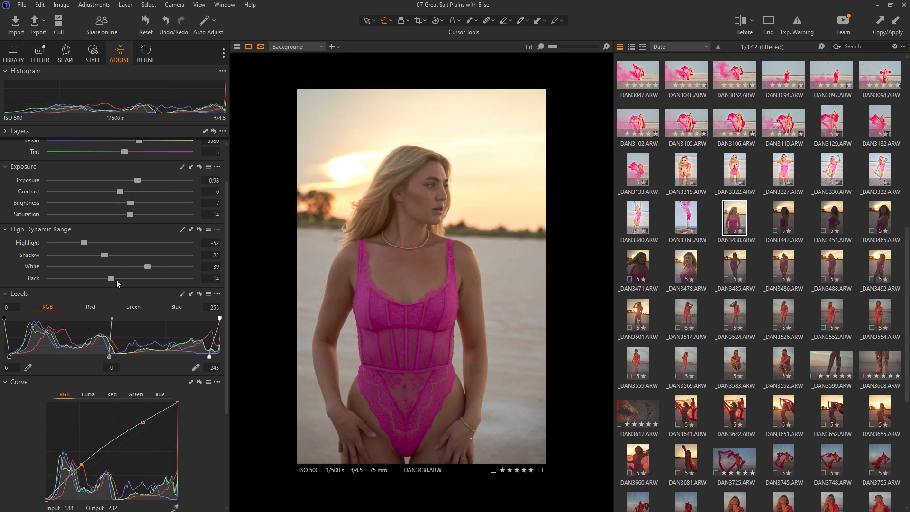
pyautogui.moveTo(111, 279)
pyautogui.mouseDown()
pyautogui.moveTo(158, 269)
pyautogui.moveTo(108, 281)
pyautogui.mouseUp()
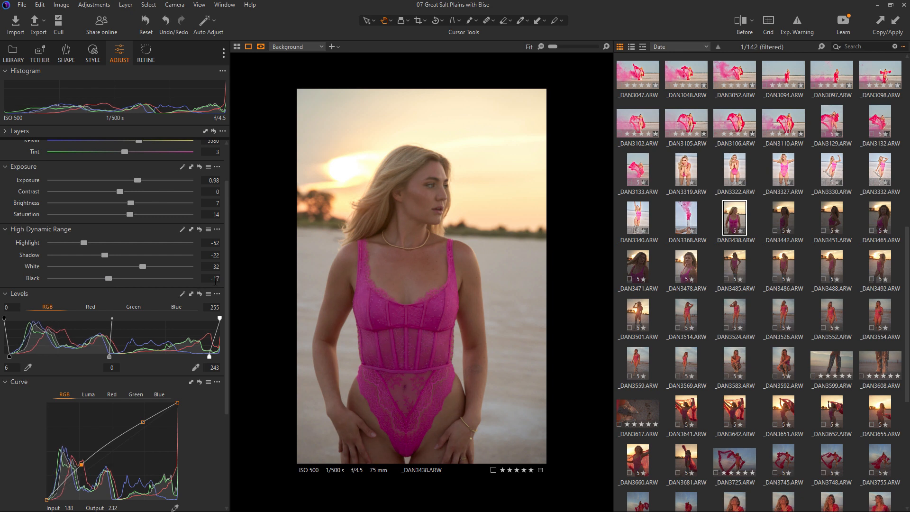
# Step: Set the RGB input white level to 241, and raise Saturation to 20 and Exposure to 1.14
pyautogui.moveTo(209, 356); pyautogui.dragTo(208, 356)
pyautogui.moveTo(130, 214); pyautogui.dragTo(135, 214)
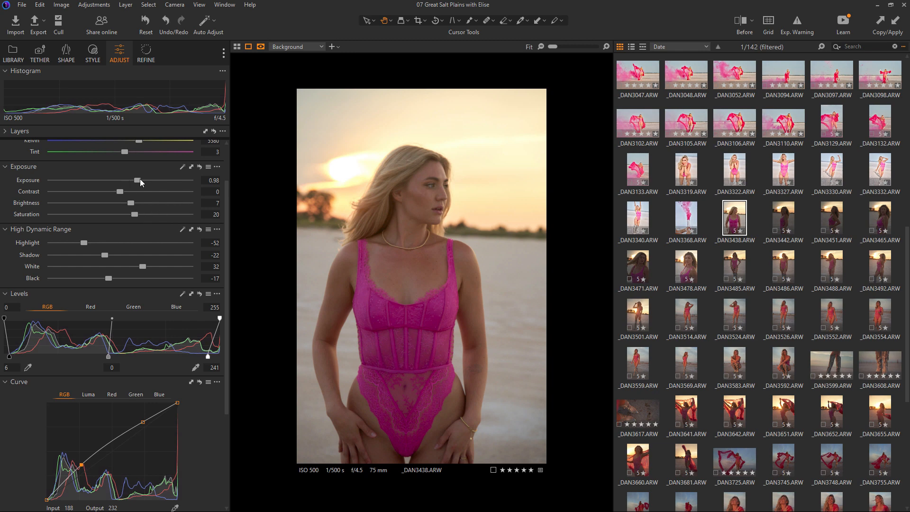
pyautogui.moveTo(140, 180); pyautogui.dragTo(143, 179)
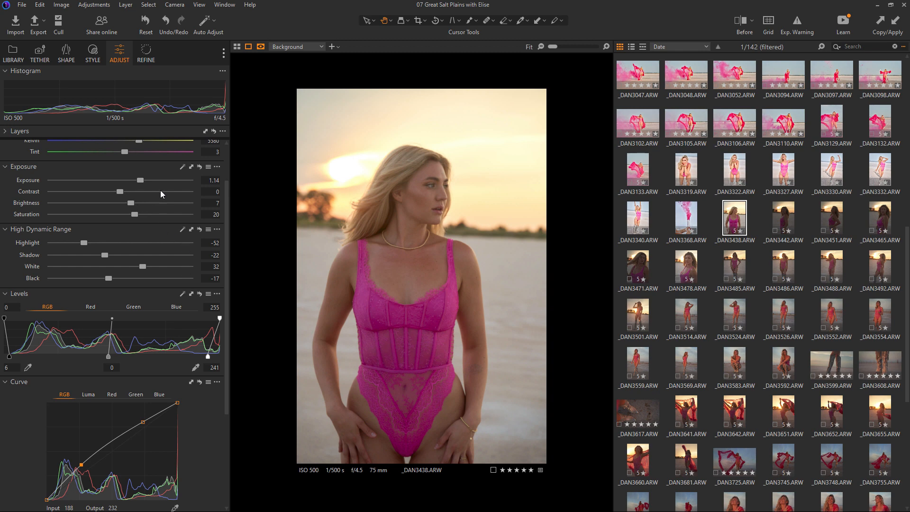
# Step: Lower the RGB curve's shadow point slightly and raise its highlight point a little
pyautogui.moveTo(227, 235); pyautogui.dragTo(226, 309)
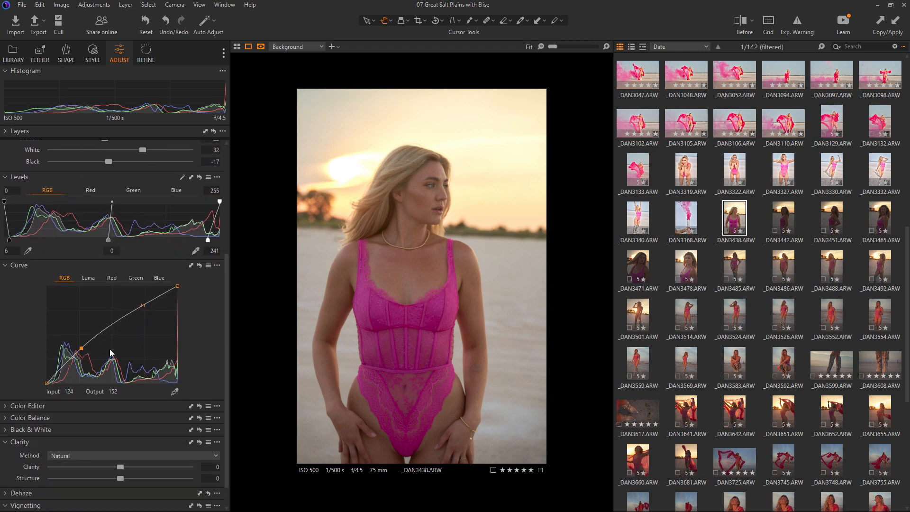
pyautogui.moveTo(79, 346); pyautogui.dragTo(80, 351)
pyautogui.moveTo(143, 306); pyautogui.dragTo(143, 304)
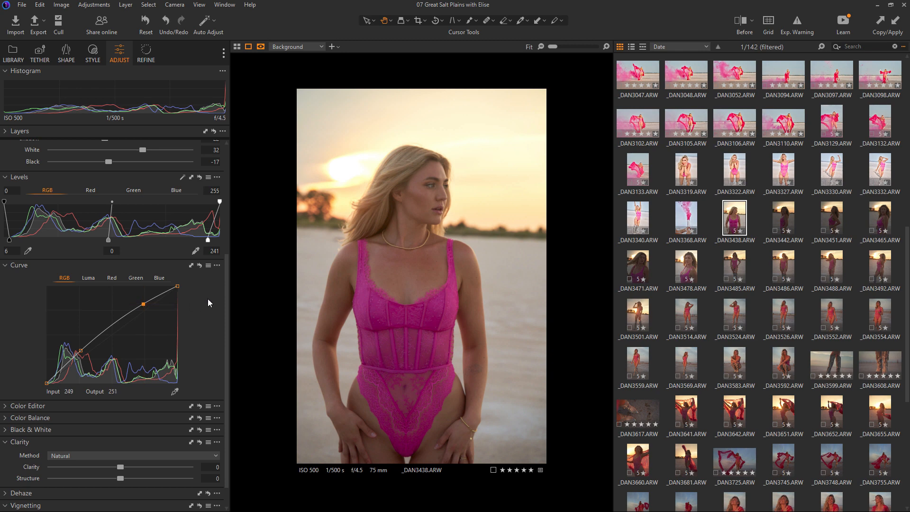
# Step: Fine-tune the RGB input levels to 7 for black and 242 for white
pyautogui.moveTo(226, 293); pyautogui.dragTo(232, 240)
pyautogui.moveTo(208, 323); pyautogui.dragTo(211, 324)
pyautogui.moveTo(9, 323); pyautogui.dragTo(9, 325)
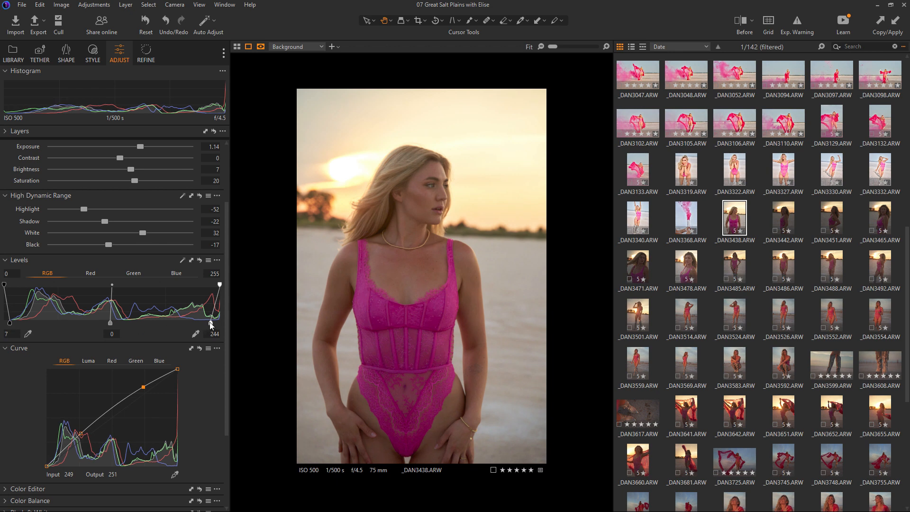
pyautogui.moveTo(212, 324); pyautogui.dragTo(228, 254)
# Step: Set Shadow to -25, Black to -23 and Brightness to 10, and warm the white balance to 5727 Kelvin
pyautogui.moveTo(106, 311); pyautogui.dragTo(106, 335)
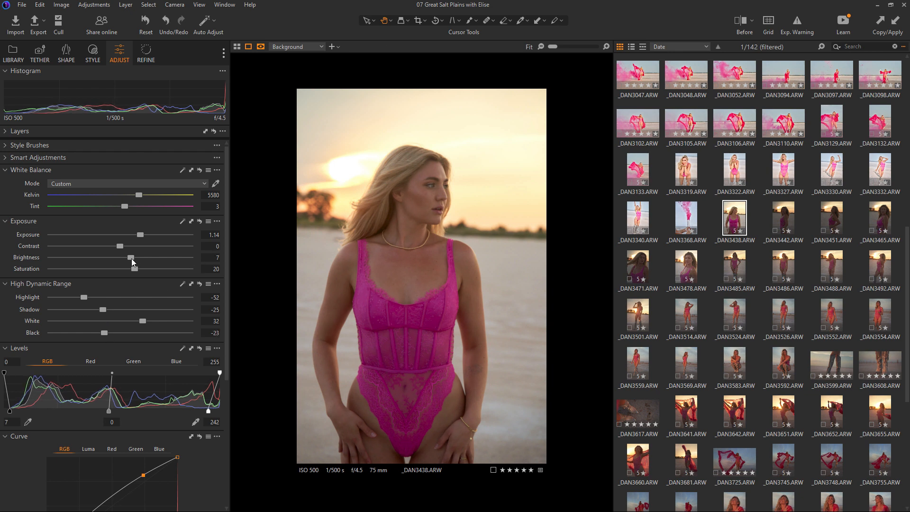
pyautogui.moveTo(131, 258); pyautogui.dragTo(135, 258)
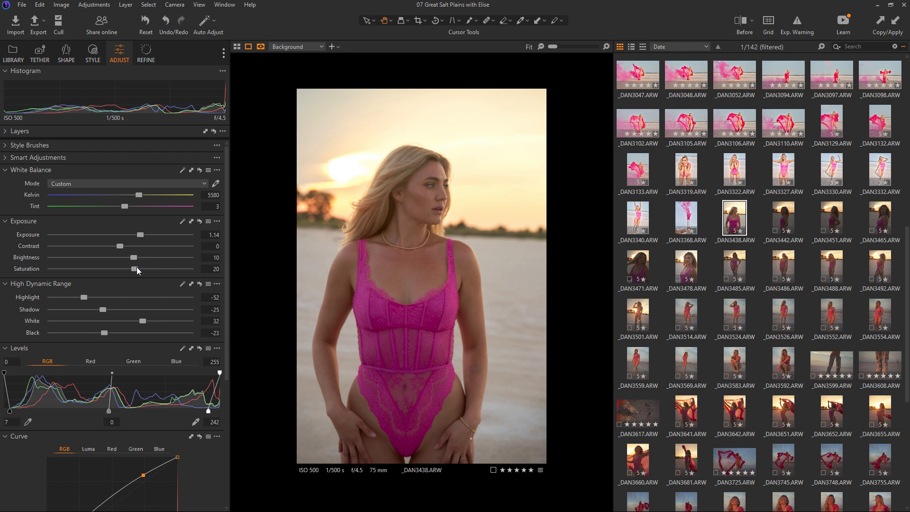
pyautogui.moveTo(140, 195); pyautogui.dragTo(142, 198)
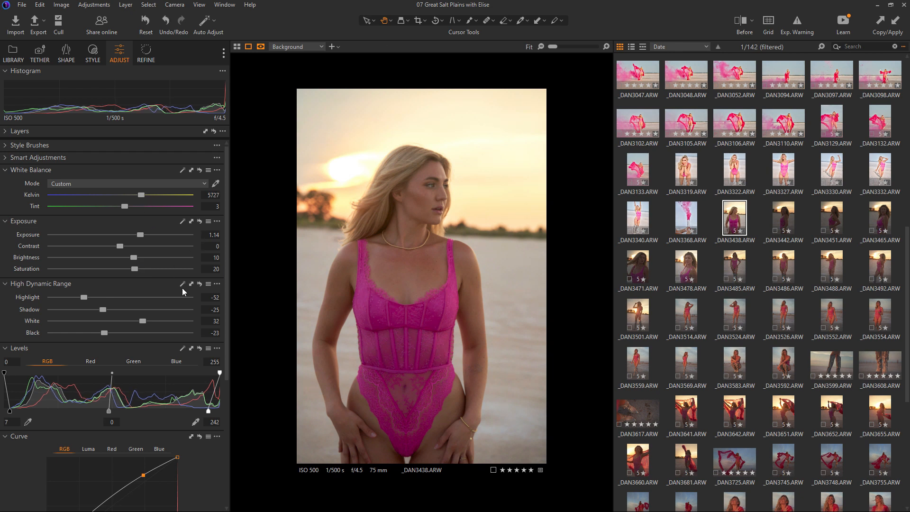
# Step: Compare the edited _DAN3438.ARW with the unedited _DAN3442.ARW and with its own original in a split before/after view
pyautogui.click(778, 217)
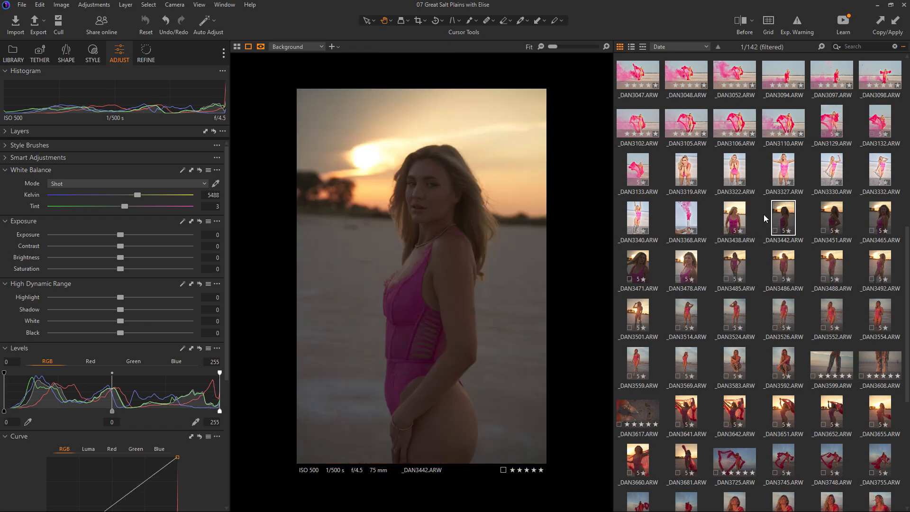
pyautogui.click(736, 219)
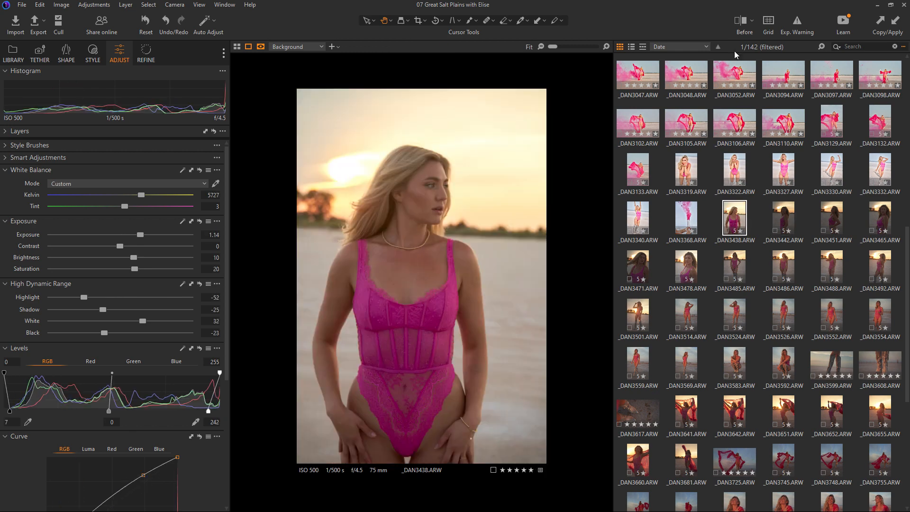
pyautogui.click(742, 23)
pyautogui.moveTo(421, 276); pyautogui.dragTo(389, 276)
pyautogui.click(738, 23)
# Step: Apply the adjustments copied from _DAN3438.ARW to the four photos _DAN3442.ARW through _DAN3471.ARW
pyautogui.click(783, 219)
pyautogui.keyDown('shift'); pyautogui.click(642, 270); pyautogui.keyUp('shift')
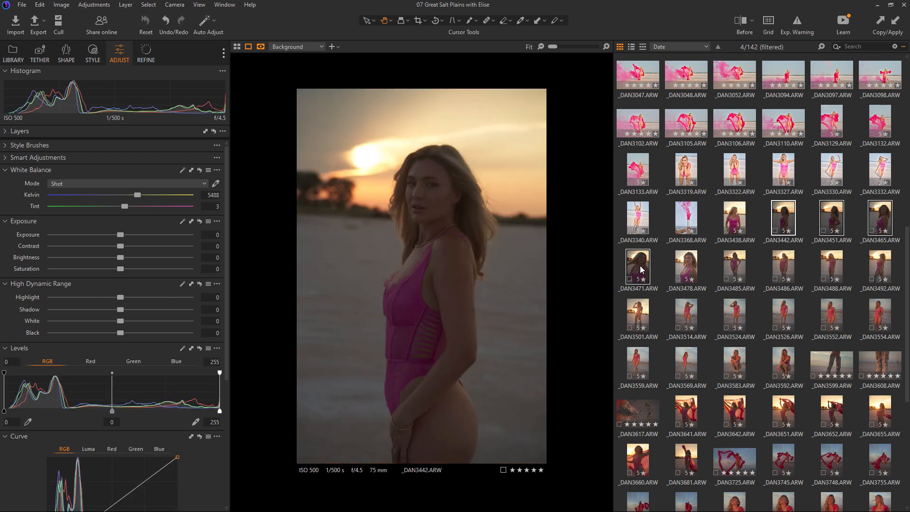
pyautogui.hotkey('ctrl', 'shift', 'v')
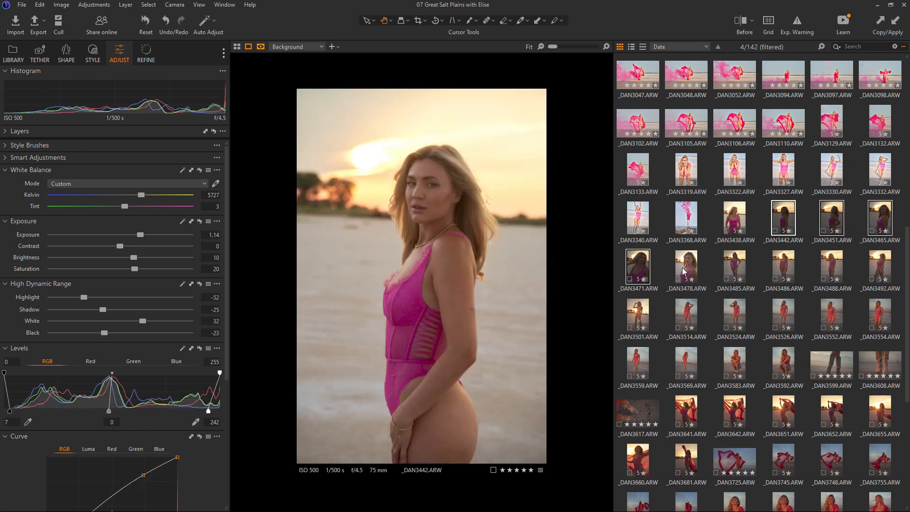
# Step: Review the applied adjustments on photos _DAN3442, _DAN3451, _DAN3465 and _DAN3471 one after another
pyautogui.click(663, 270)
pyautogui.click(784, 218)
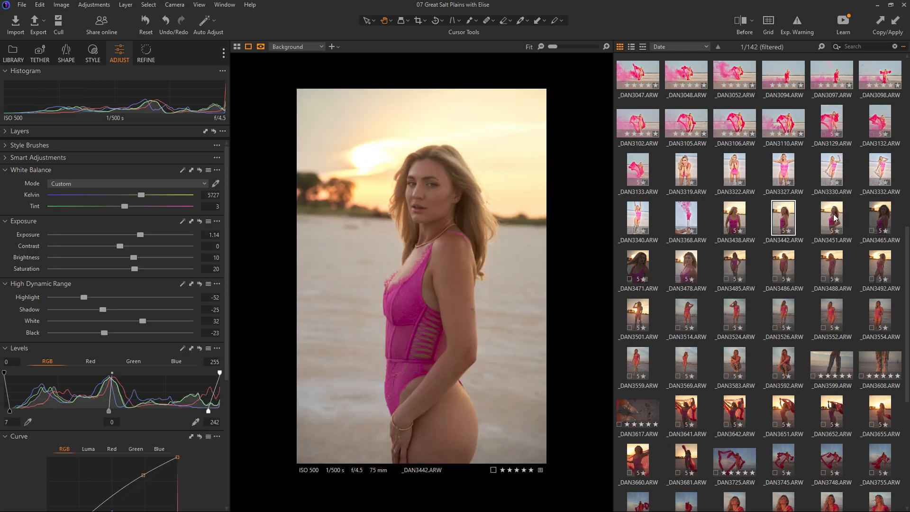
pyautogui.click(832, 218)
pyautogui.click(879, 216)
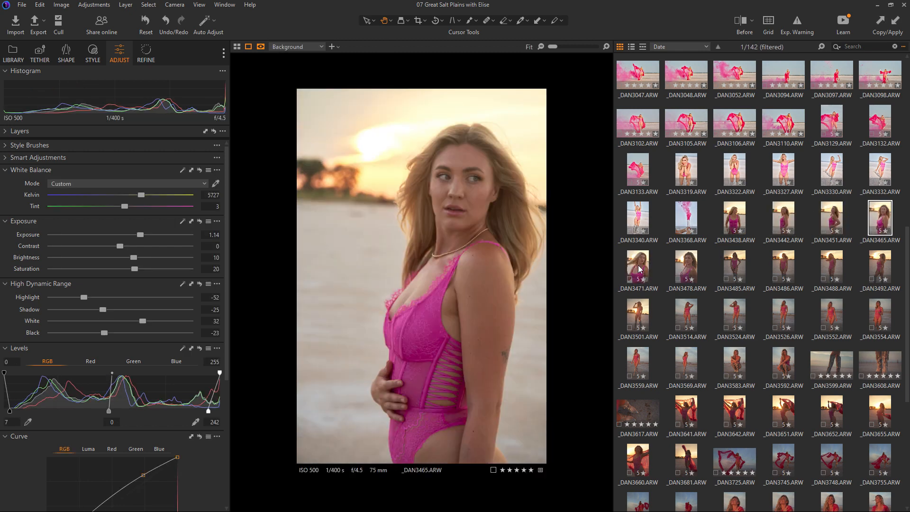
pyautogui.click(639, 269)
# Step: Apply the copied adjustments to the close-up portrait _DAN3478.ARW and reduce its Exposure to 0.27
pyautogui.click(690, 272)
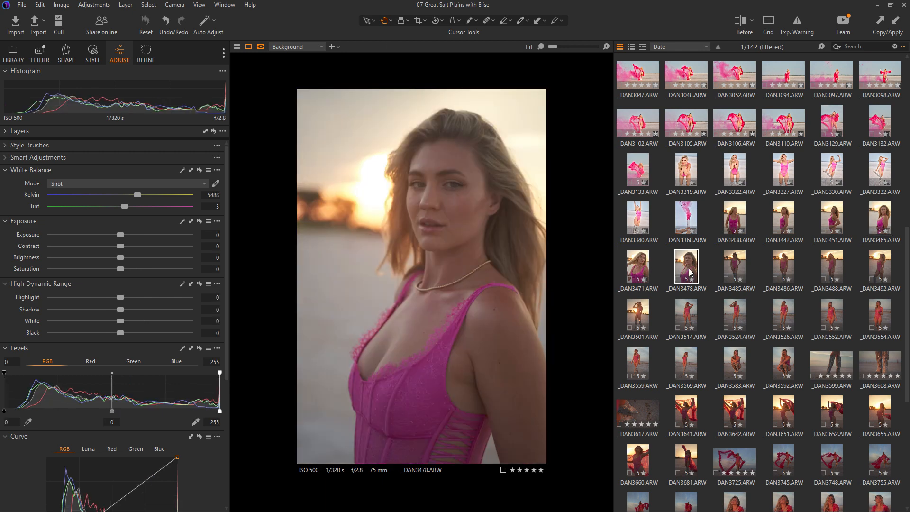
pyautogui.hotkey('ctrl', 'shift', 'v')
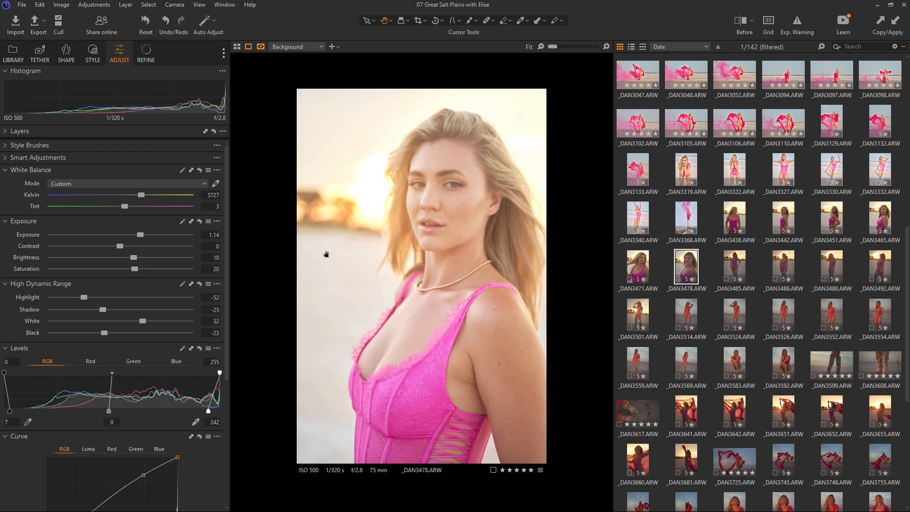
pyautogui.moveTo(140, 234); pyautogui.dragTo(127, 238)
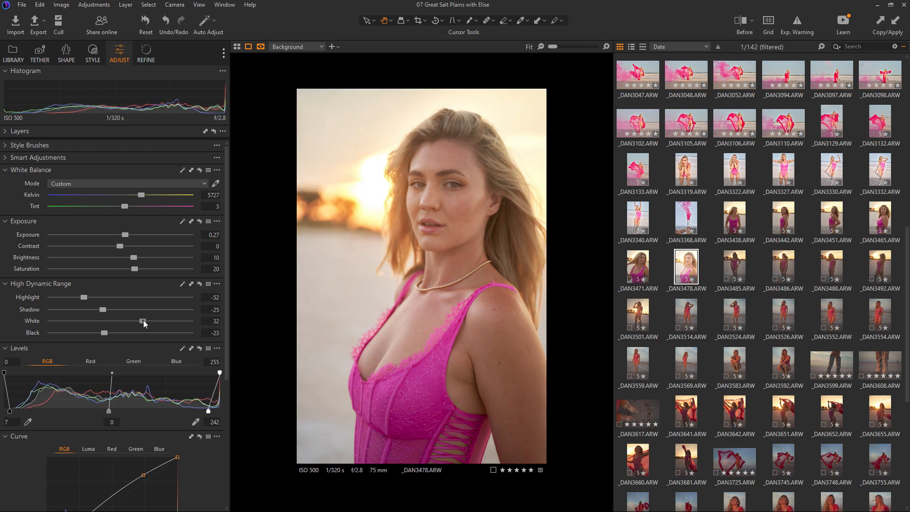
# Step: Set Highlight to -61 and White to 2 on the portrait, and its RGB input levels to 13 and 248
pyautogui.moveTo(143, 321); pyautogui.dragTo(126, 320)
pyautogui.moveTo(83, 298); pyautogui.dragTo(75, 298)
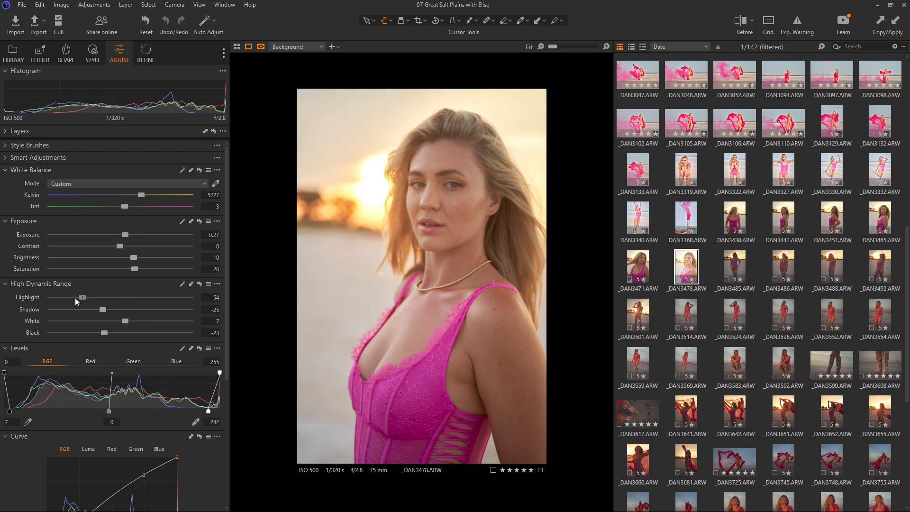
pyautogui.moveTo(123, 320); pyautogui.dragTo(121, 321)
pyautogui.moveTo(208, 411); pyautogui.dragTo(214, 412)
pyautogui.moveTo(9, 411); pyautogui.dragTo(15, 412)
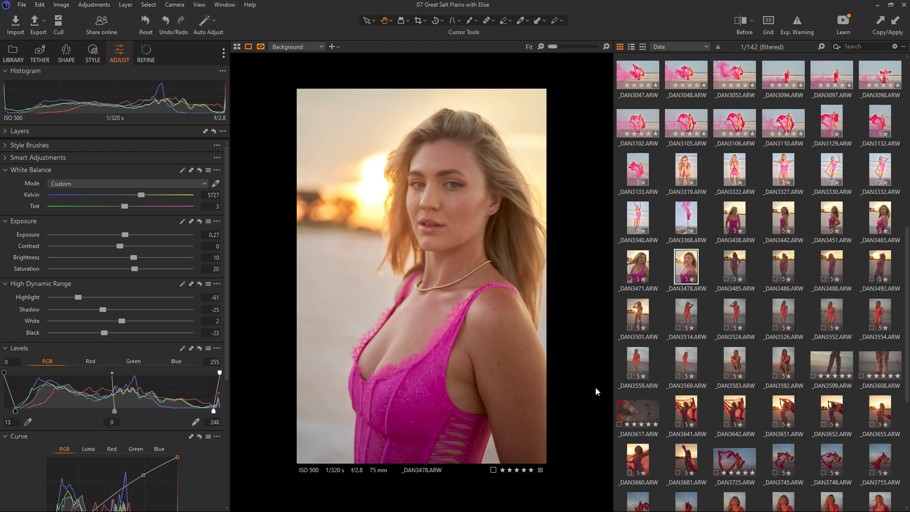
# Step: Lower the highlight point of the portrait's RGB curve slightly and nudge its shadow point
pyautogui.moveTo(228, 210); pyautogui.dragTo(224, 281)
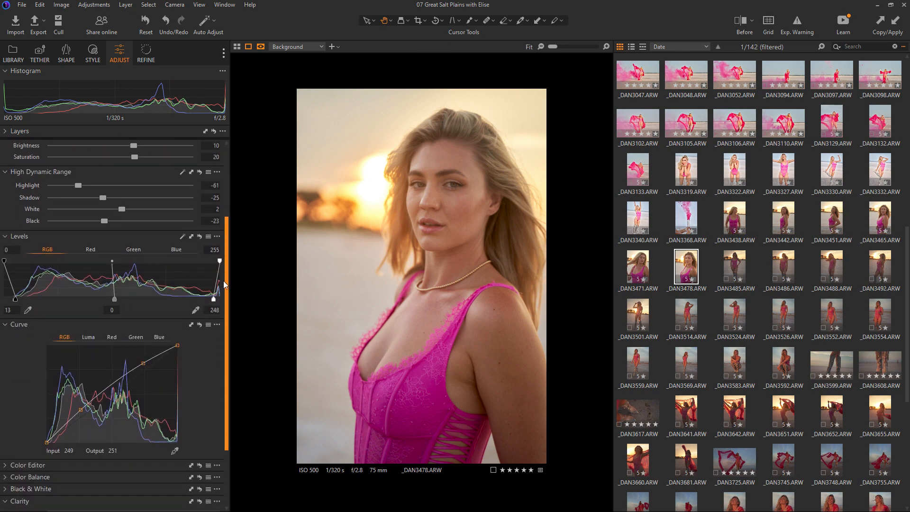
pyautogui.moveTo(143, 363); pyautogui.dragTo(143, 366)
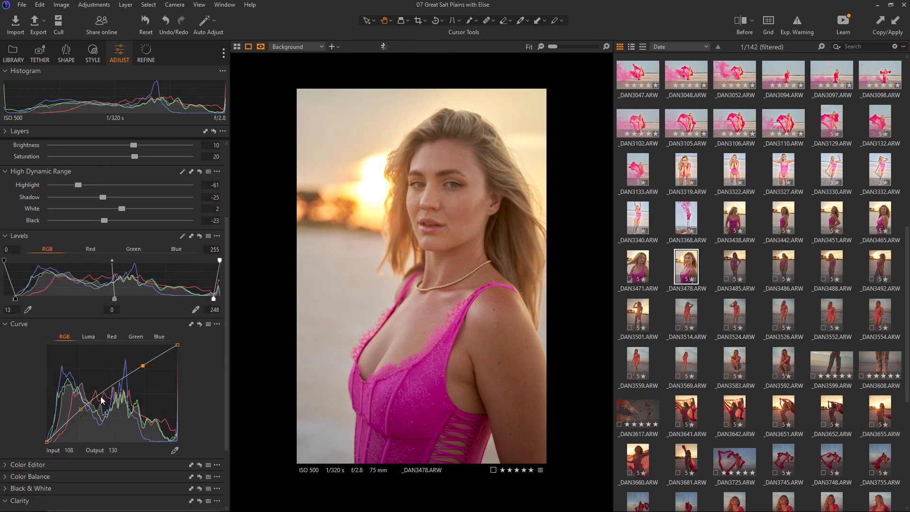
pyautogui.moveTo(82, 409); pyautogui.dragTo(83, 411)
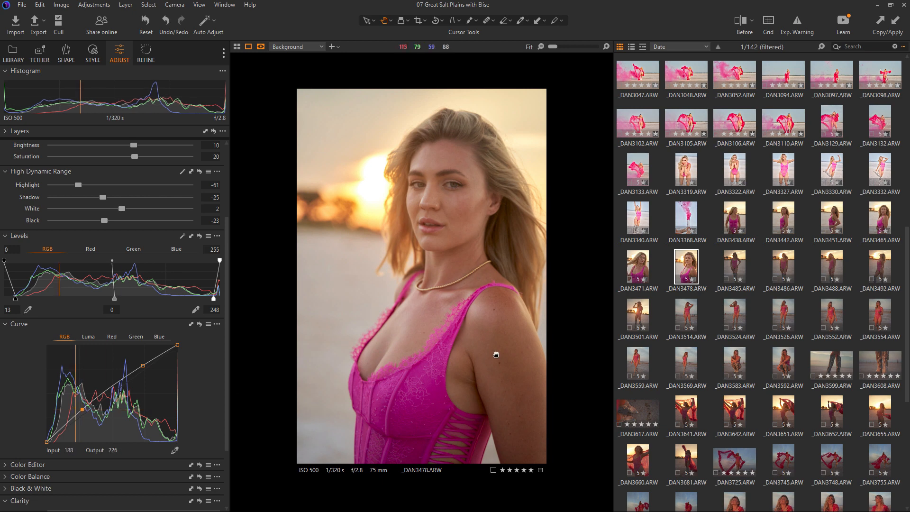
# Step: Copy the adjustments of _DAN3471.ARW and apply them to the full-length photo _DAN3485.ARW
pyautogui.click(734, 266)
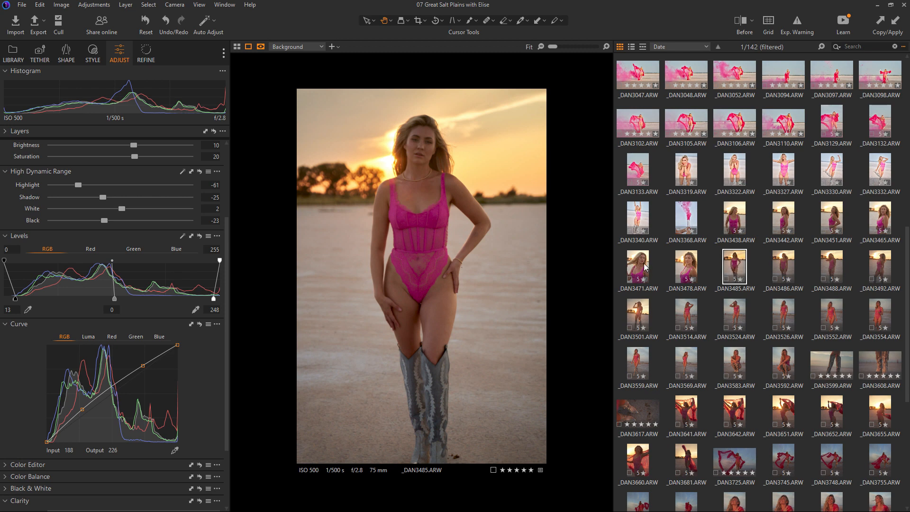
pyautogui.click(645, 266)
pyautogui.click(738, 271)
pyautogui.click(645, 271)
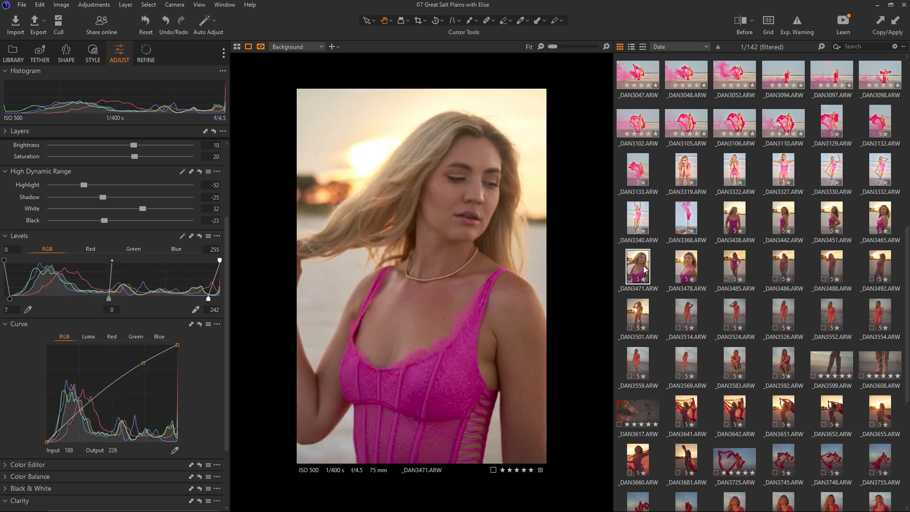
pyautogui.click(737, 270)
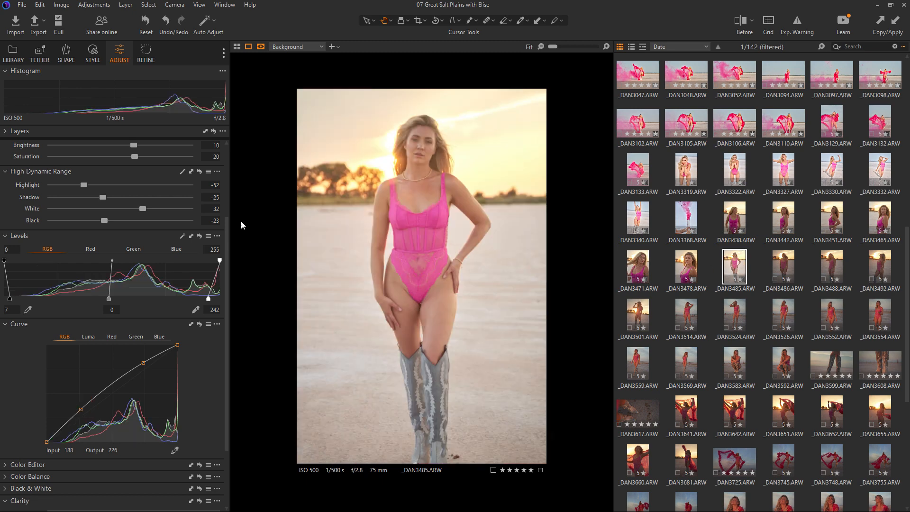
# Step: Set Exposure to 0.6, White to 21, Black to -20 and the RGB input levels to 8 and 245 on _DAN3485.ARW
pyautogui.moveTo(227, 252); pyautogui.dragTo(226, 186)
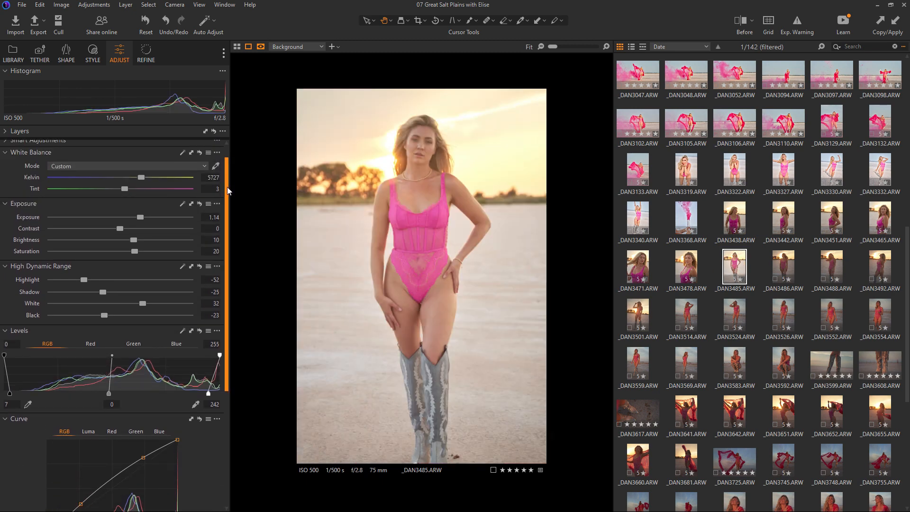
pyautogui.moveTo(139, 223); pyautogui.dragTo(130, 226)
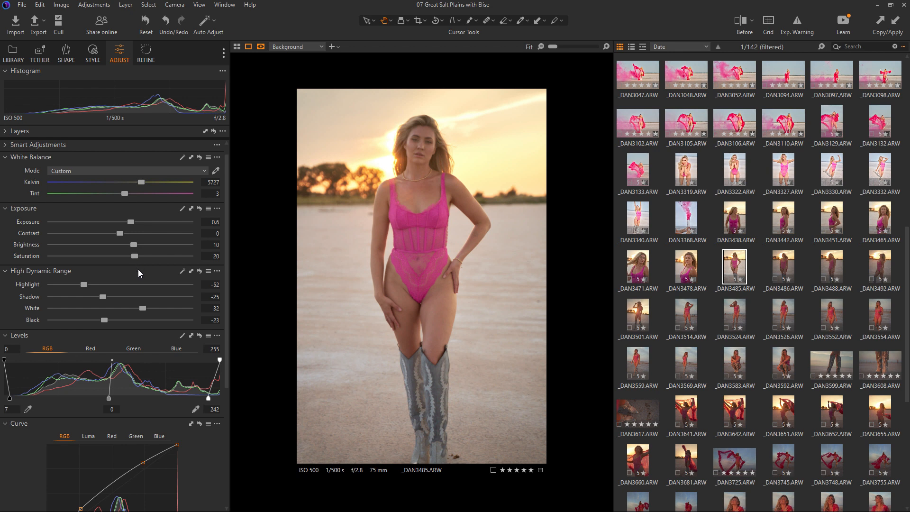
pyautogui.moveTo(143, 308); pyautogui.dragTo(107, 321)
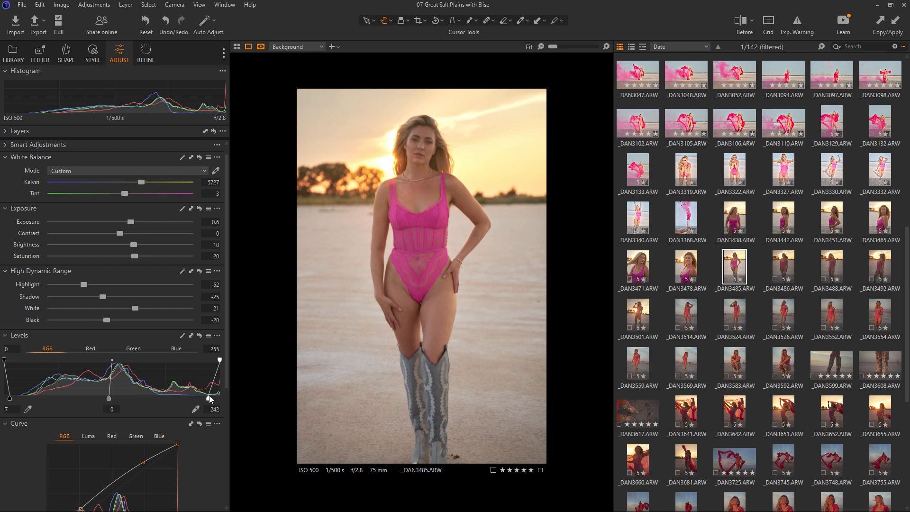
pyautogui.moveTo(209, 399); pyautogui.dragTo(212, 400)
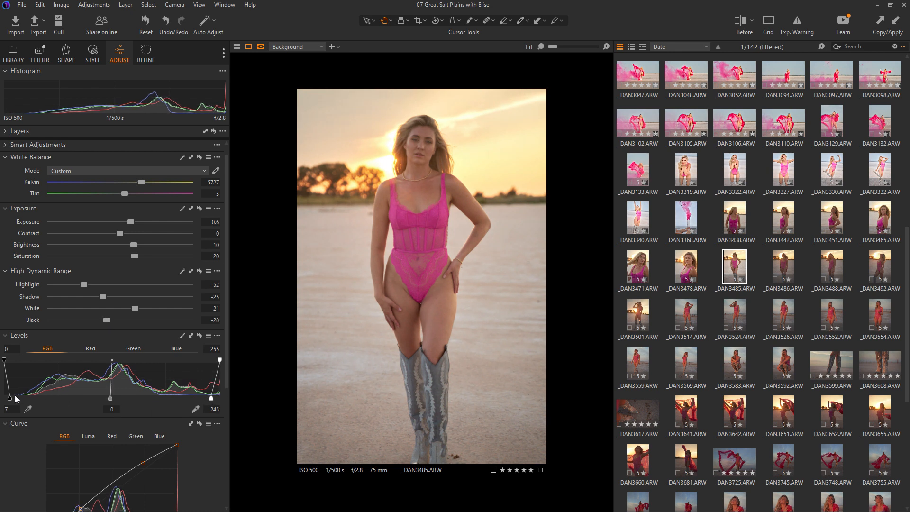
pyautogui.moveTo(10, 400); pyautogui.dragTo(12, 402)
# Step: Raise the shadow point of the photo's RGB curve slightly and pull its highlight point down and toward the brighter tones
pyautogui.moveTo(227, 328); pyautogui.dragTo(228, 440)
pyautogui.moveTo(79, 336); pyautogui.dragTo(78, 335)
pyautogui.moveTo(143, 289); pyautogui.dragTo(148, 292)
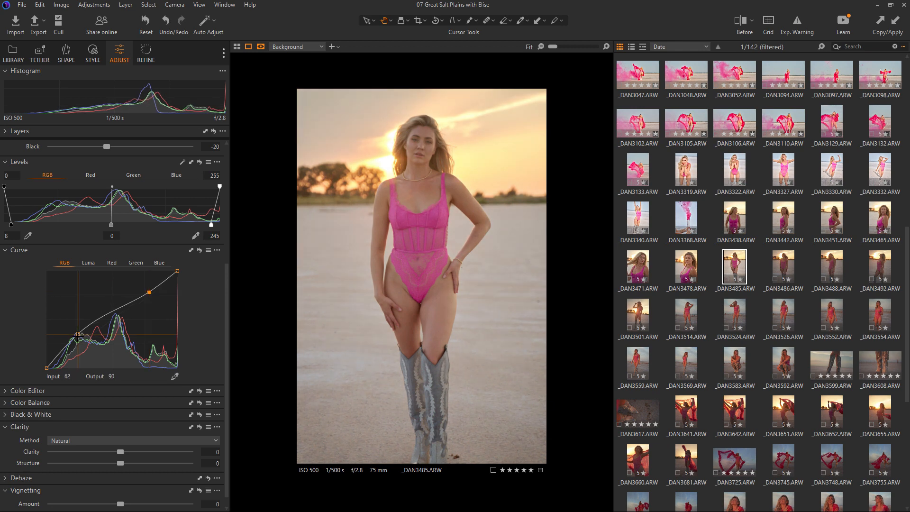
pyautogui.moveTo(78, 334); pyautogui.dragTo(78, 335)
pyautogui.moveTo(78, 334); pyautogui.dragTo(79, 331)
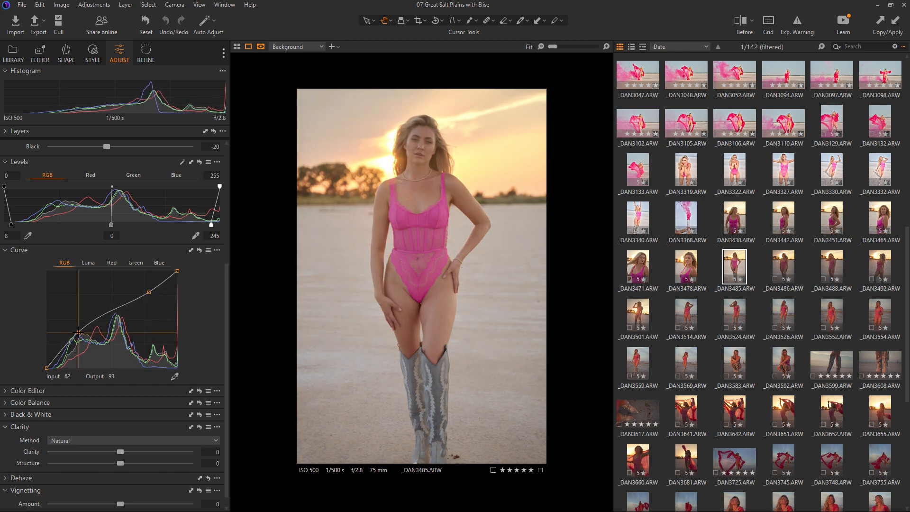
pyautogui.click(149, 292)
pyautogui.moveTo(148, 291); pyautogui.dragTo(148, 291)
# Step: Apply the adjustments of _DAN3485.ARW to _DAN3486.ARW and set its RGB white input level to 249
pyautogui.moveTo(226, 289); pyautogui.dragTo(232, 192)
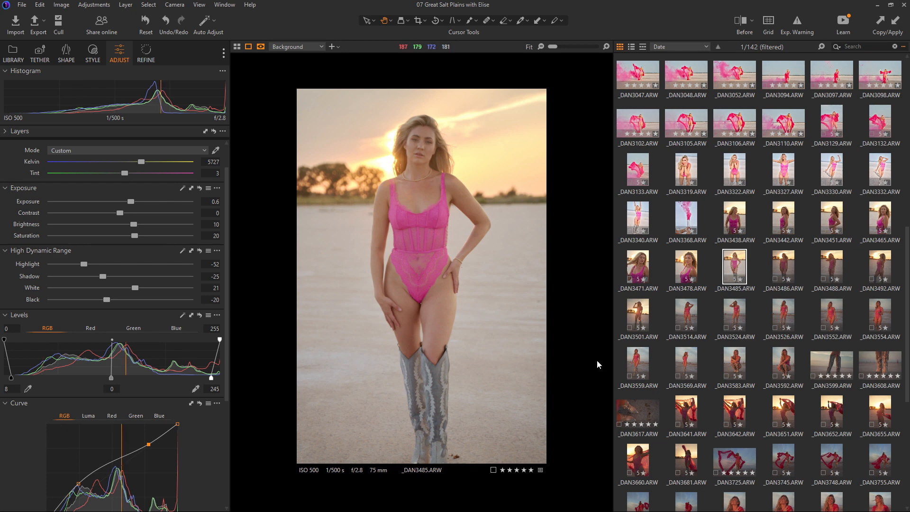
pyautogui.click(787, 263)
pyautogui.hotkey('ctrl', 'shift', 'v')
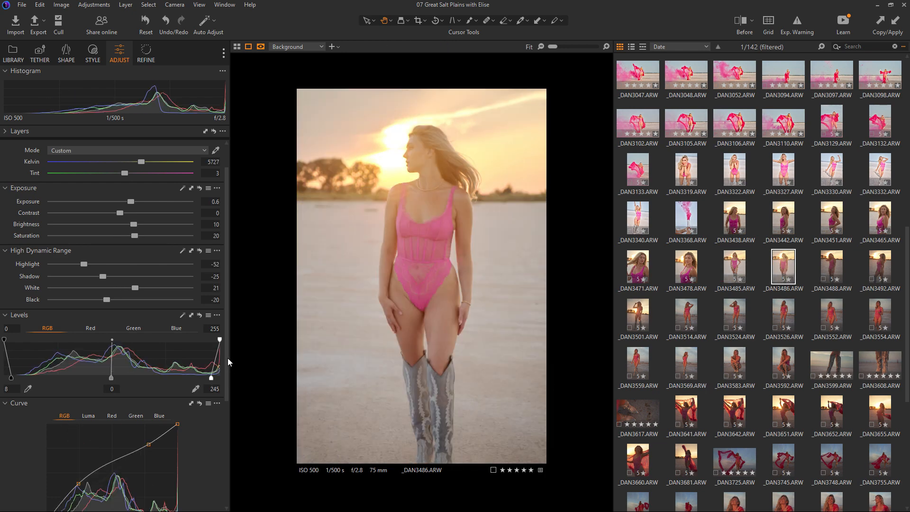
pyautogui.moveTo(216, 377); pyautogui.dragTo(216, 380)
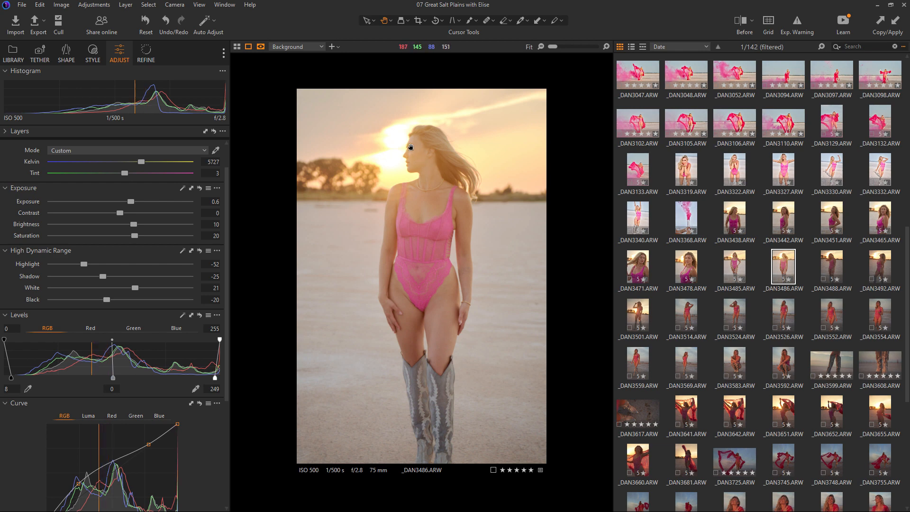
# Step: Apply the same copied adjustments to photos _DAN3488.ARW and _DAN3492.ARW
pyautogui.click(828, 266)
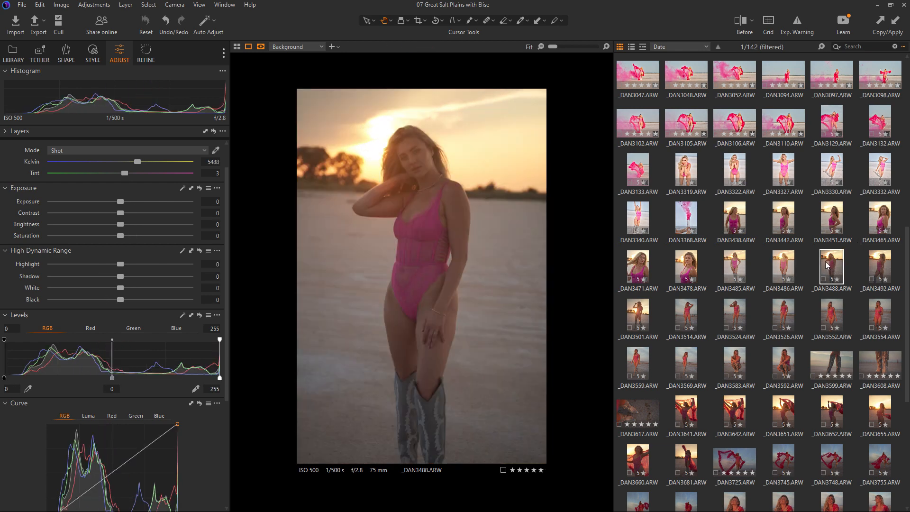
pyautogui.hotkey('ctrl', 'shift', 'v')
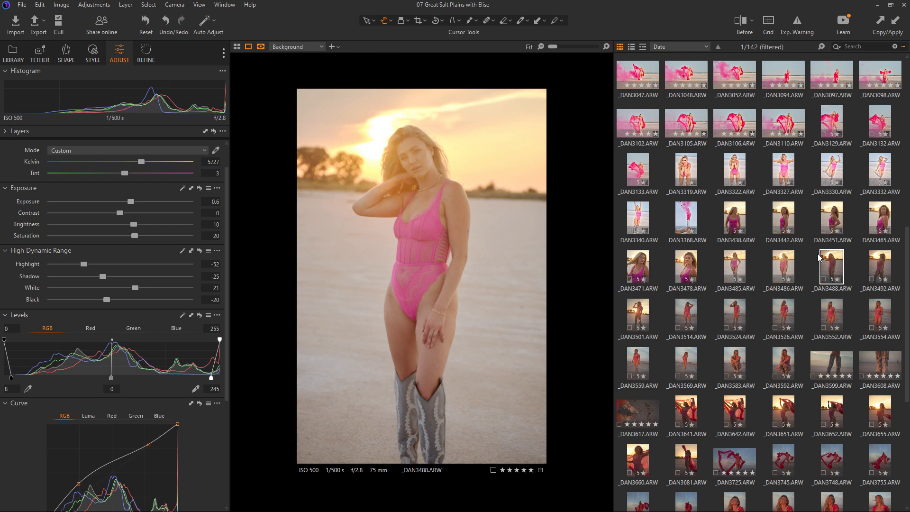
pyautogui.click(879, 266)
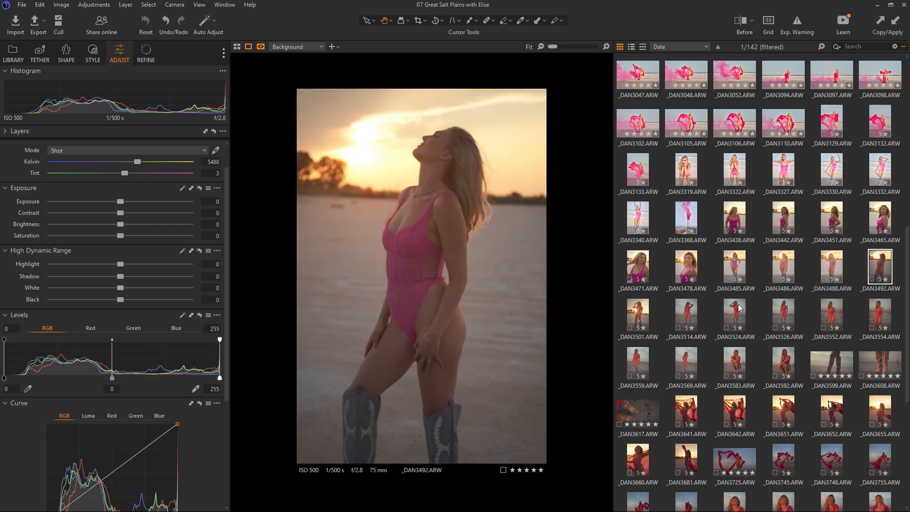
pyautogui.hotkey('ctrl', 'shift', 'v')
# Step: Apply the copied adjustments to the backlit photo _DAN3501.ARW and set its Exposure to 0.52 and Brightness to 9
pyautogui.click(637, 314)
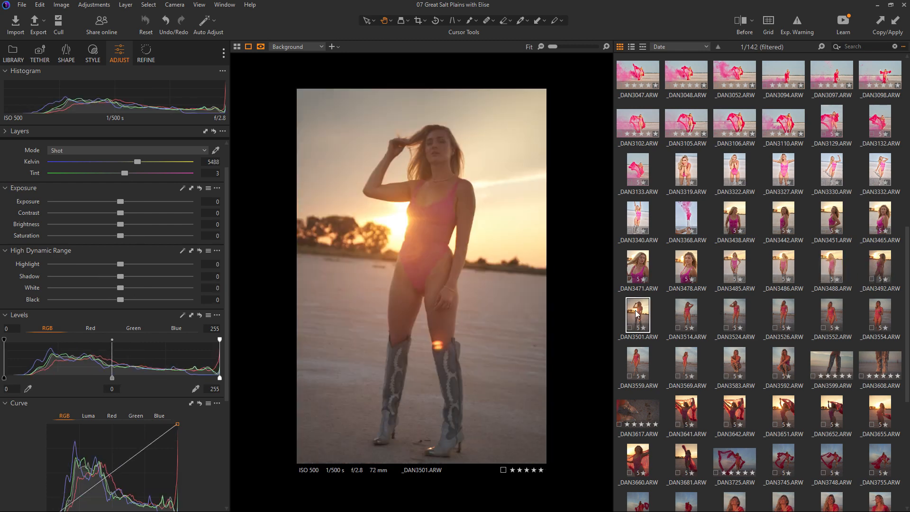
pyautogui.hotkey('ctrl', 'shift', 'v')
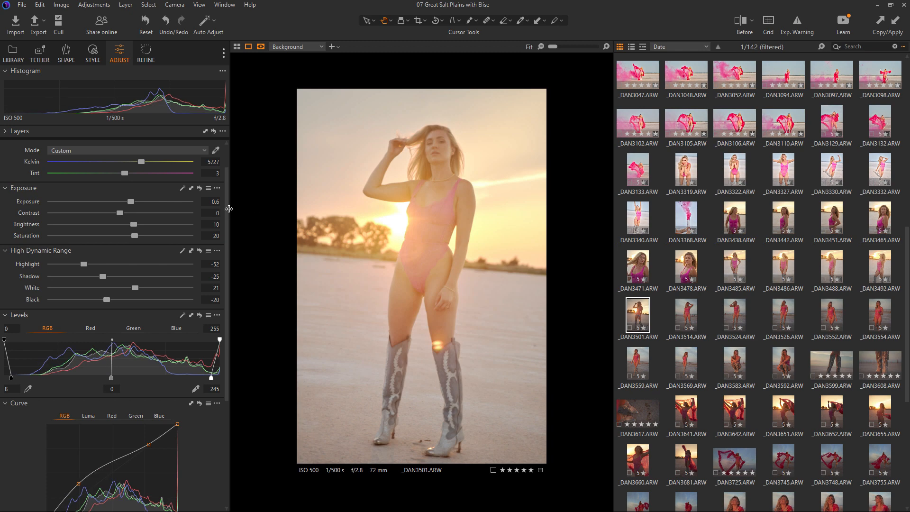
pyautogui.scroll(2, 229, 209)
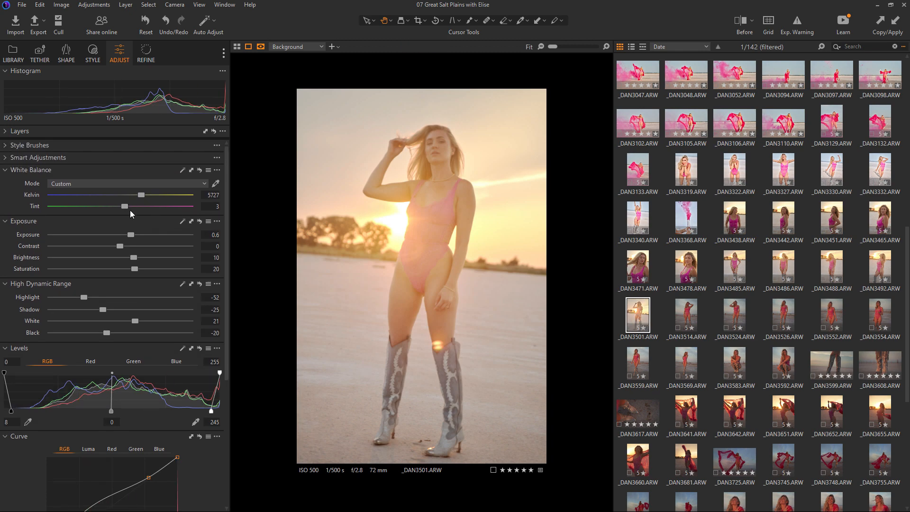
pyautogui.moveTo(130, 236); pyautogui.dragTo(132, 258)
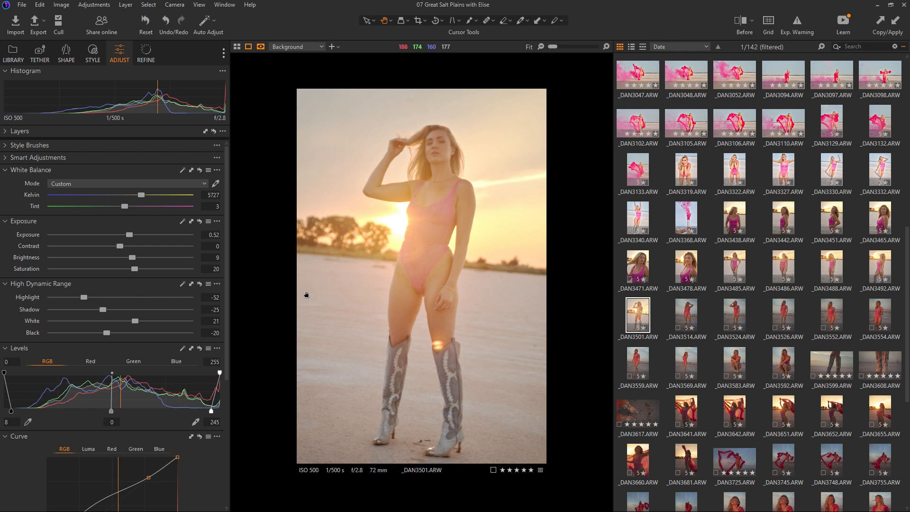
pyautogui.click(691, 316)
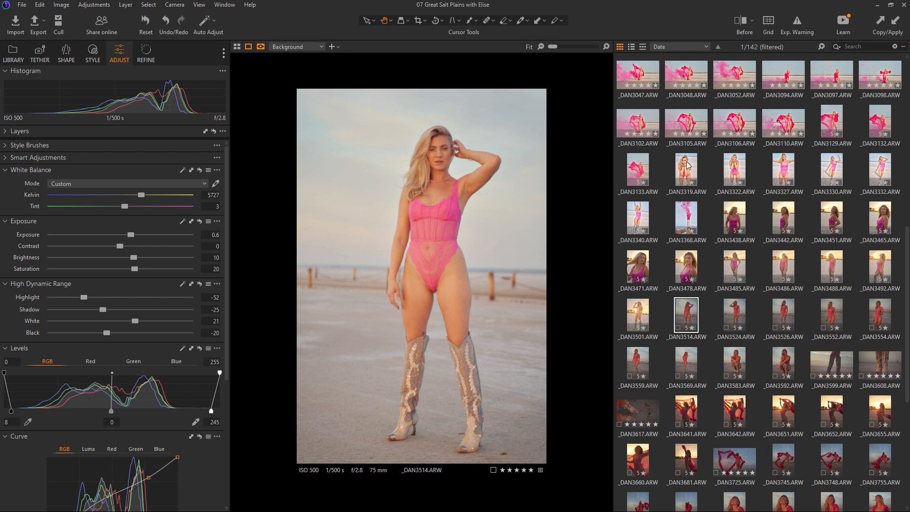
pyautogui.click(688, 165)
pyautogui.click(686, 317)
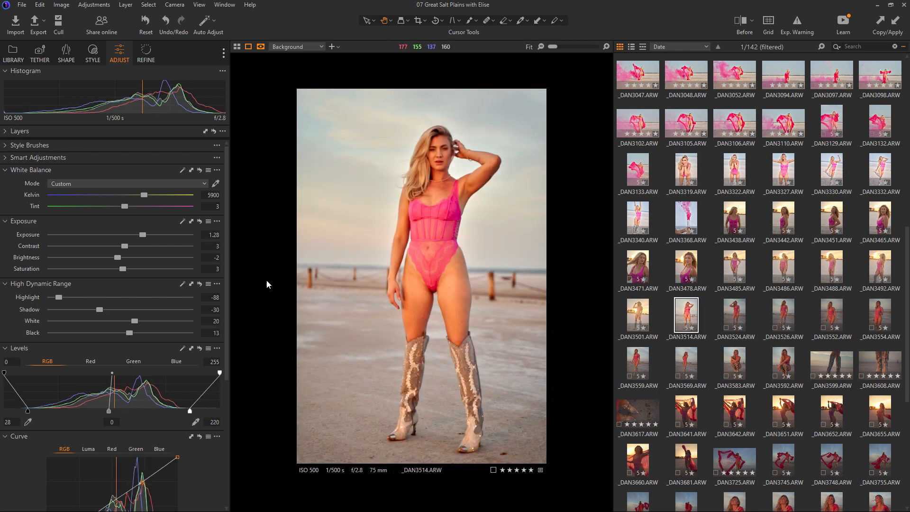
pyautogui.moveTo(143, 235); pyautogui.dragTo(138, 235)
pyautogui.moveTo(134, 321); pyautogui.dragTo(131, 321)
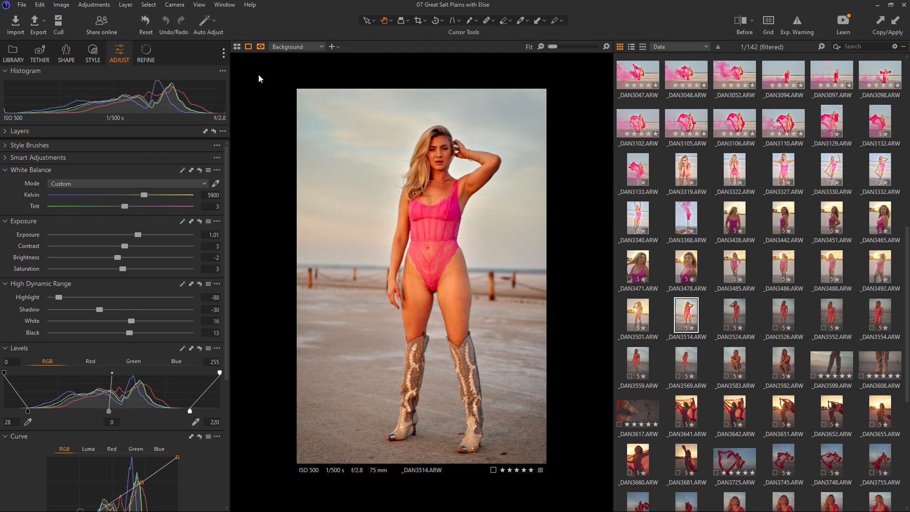
pyautogui.click(145, 21)
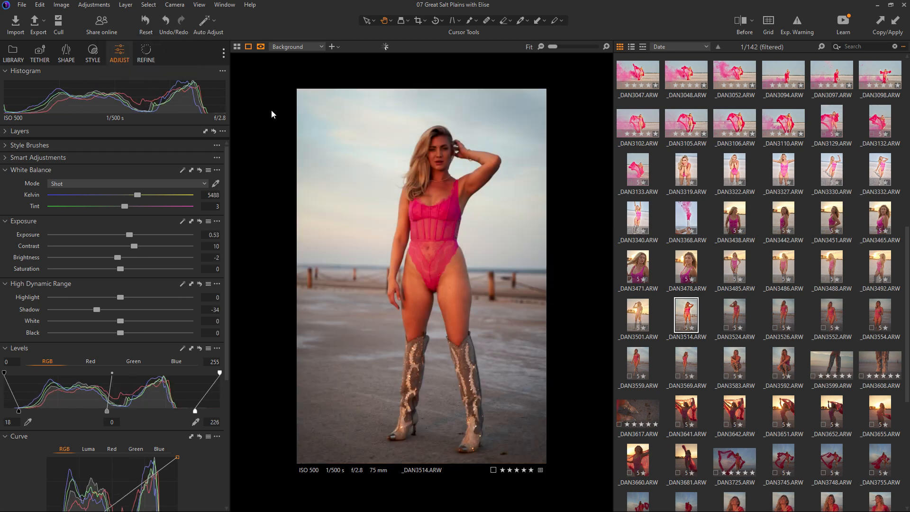
pyautogui.click(145, 21)
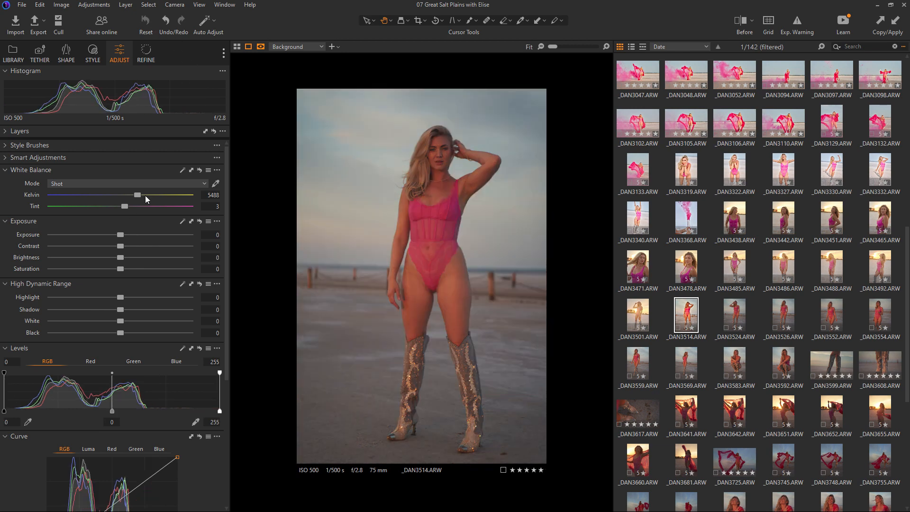
# Step: Copy the adjustments of _DAN3451.ARW and apply them to _DAN3514.ARW
pyautogui.click(640, 314)
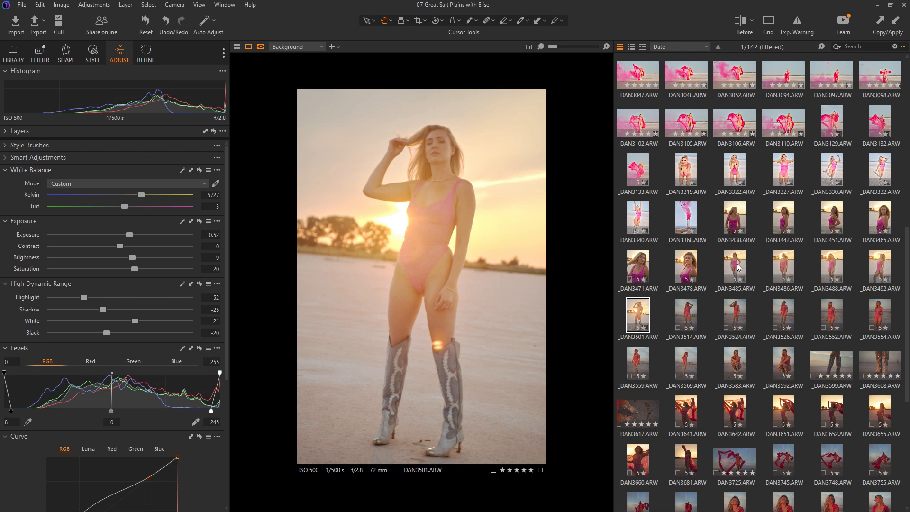
pyautogui.click(834, 218)
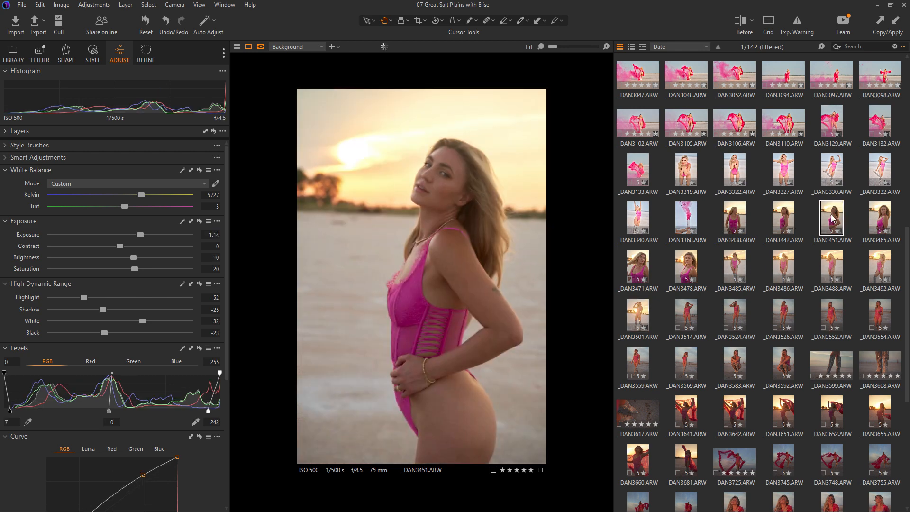
pyautogui.click(692, 318)
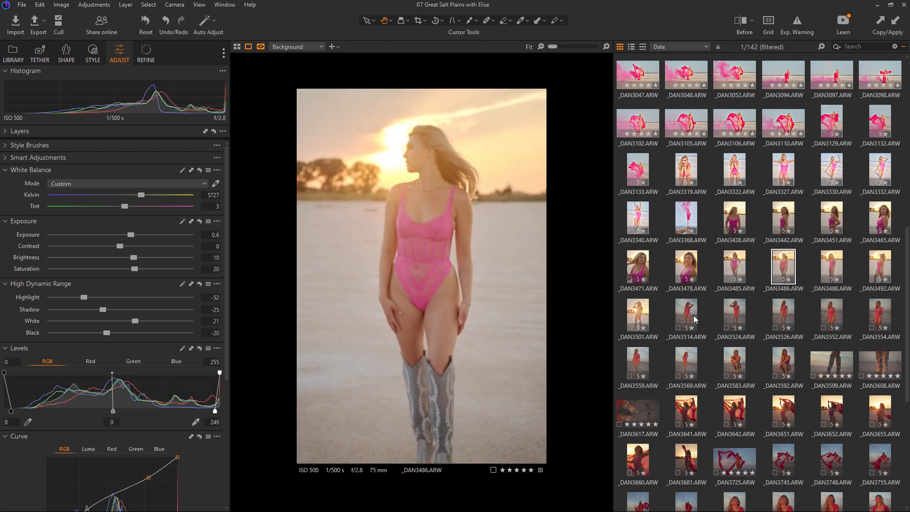
pyautogui.hotkey('ctrl', 'shift', 'v')
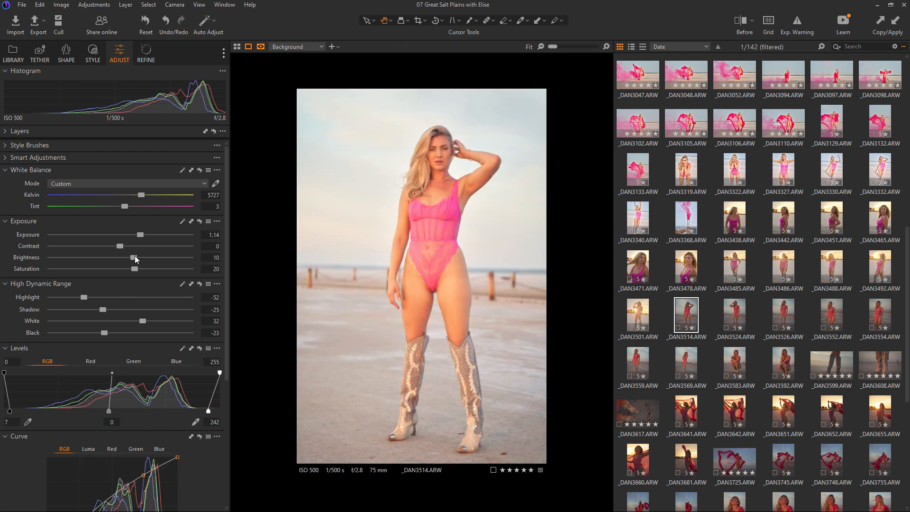
# Step: Set Highlight to -55, Shadow to -18, White to 27 and the RGB white input level to 237 on _DAN3514.ARW
pyautogui.moveTo(104, 309); pyautogui.dragTo(88, 297)
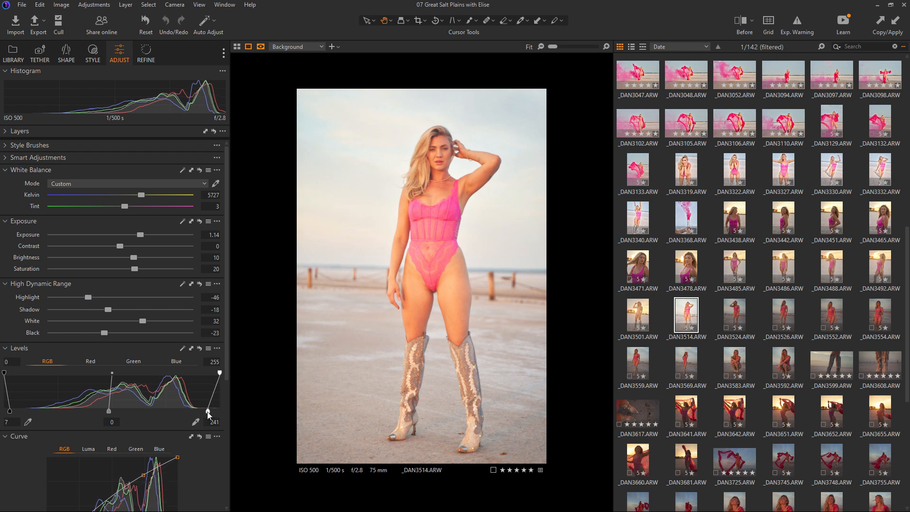
pyautogui.moveTo(208, 411); pyautogui.dragTo(205, 411)
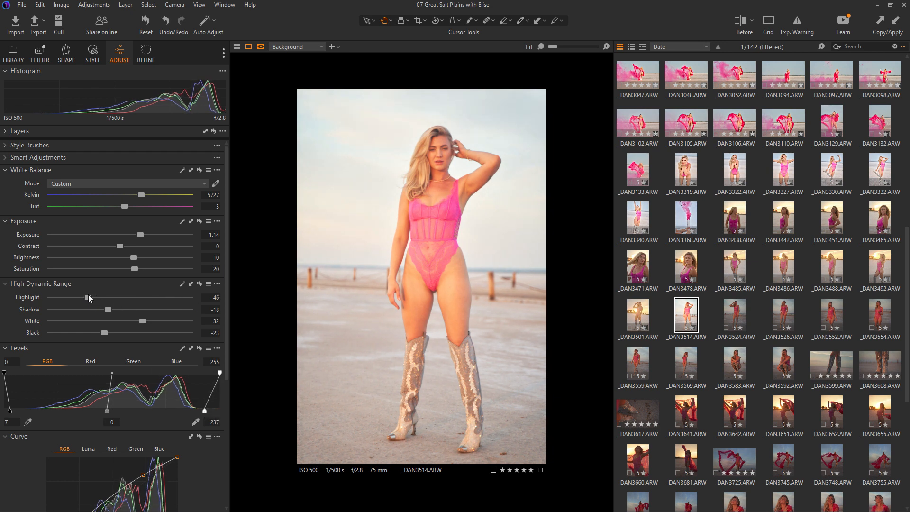
pyautogui.moveTo(88, 298); pyautogui.dragTo(82, 297)
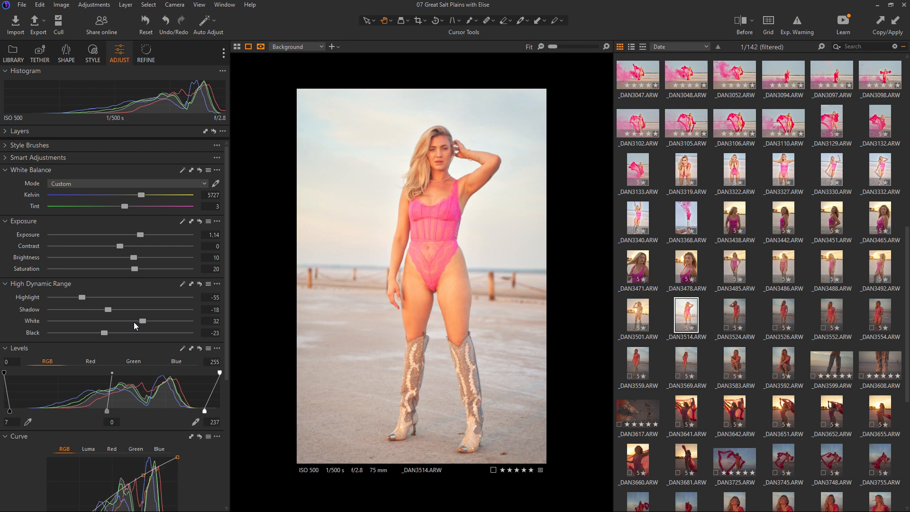
pyautogui.moveTo(143, 324); pyautogui.dragTo(139, 327)
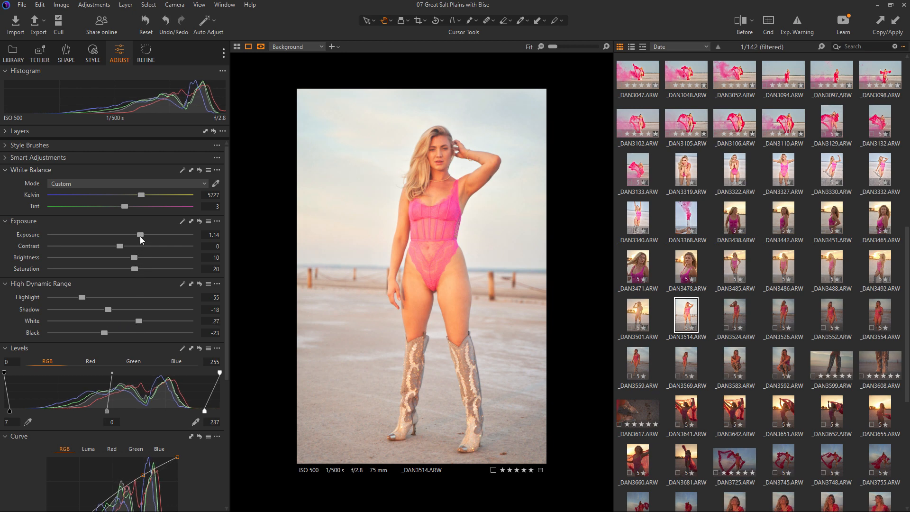
# Step: Reduce the photo's Exposure to 0.9 and set its RGB black input level to 10
pyautogui.moveTo(140, 236); pyautogui.dragTo(136, 235)
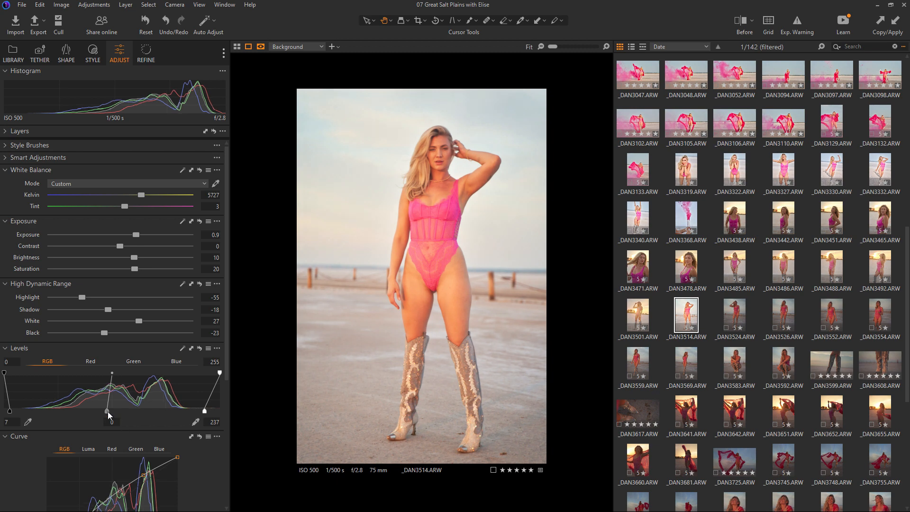
pyautogui.moveTo(11, 411); pyautogui.dragTo(12, 411)
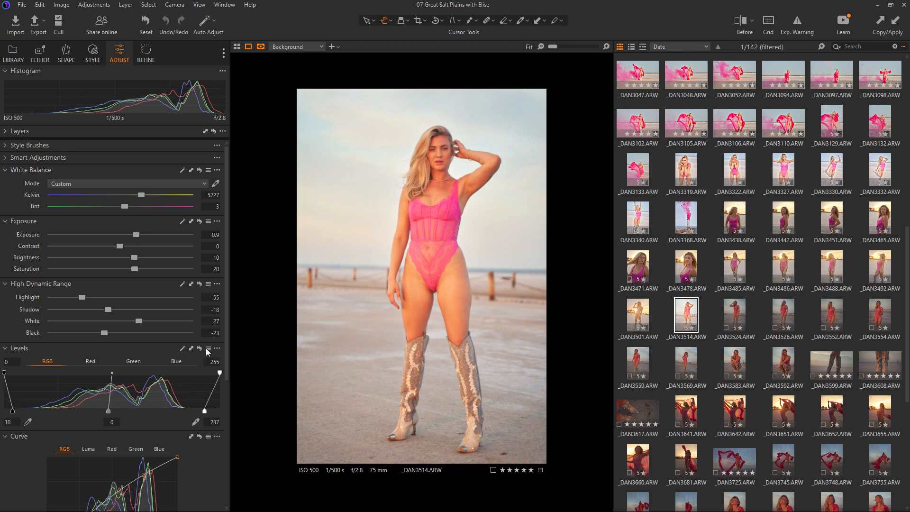
pyautogui.scroll(-1, 228, 338)
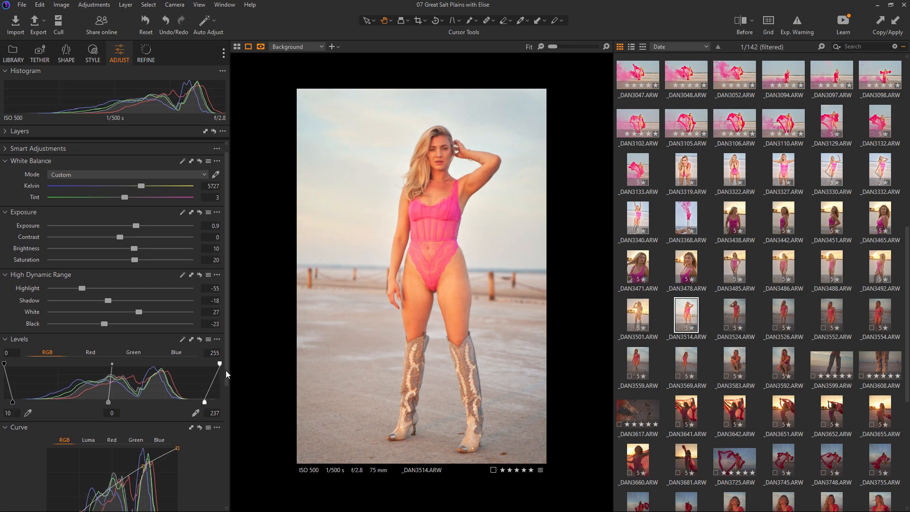
# Step: Set the High Dynamic Range values of _DAN3514.ARW to Highlight -52, Shadow -14, White 28 and Black -25
pyautogui.scroll(-5, 226, 371)
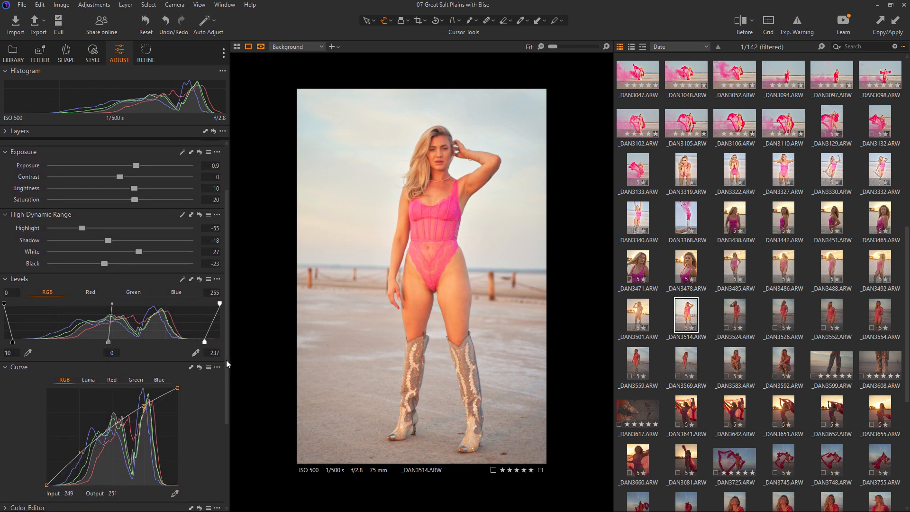
pyautogui.scroll(6, 227, 364)
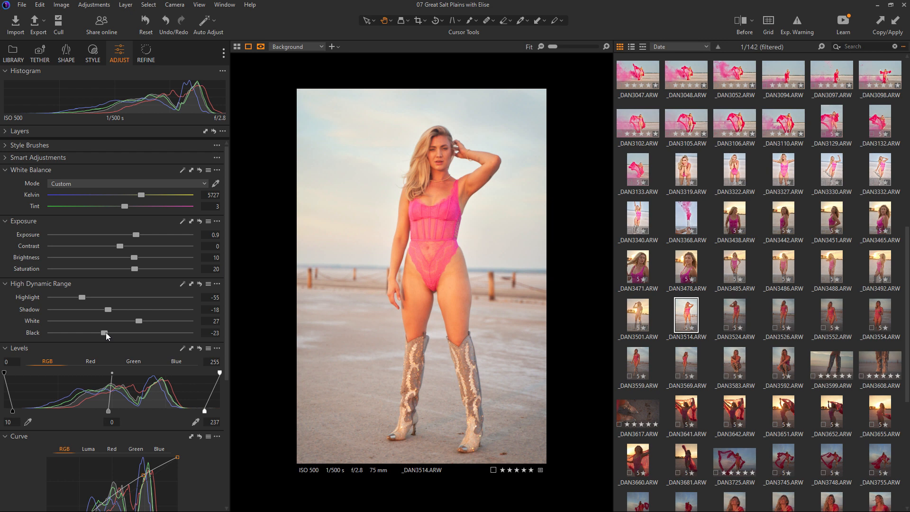
pyautogui.moveTo(106, 333); pyautogui.dragTo(84, 297)
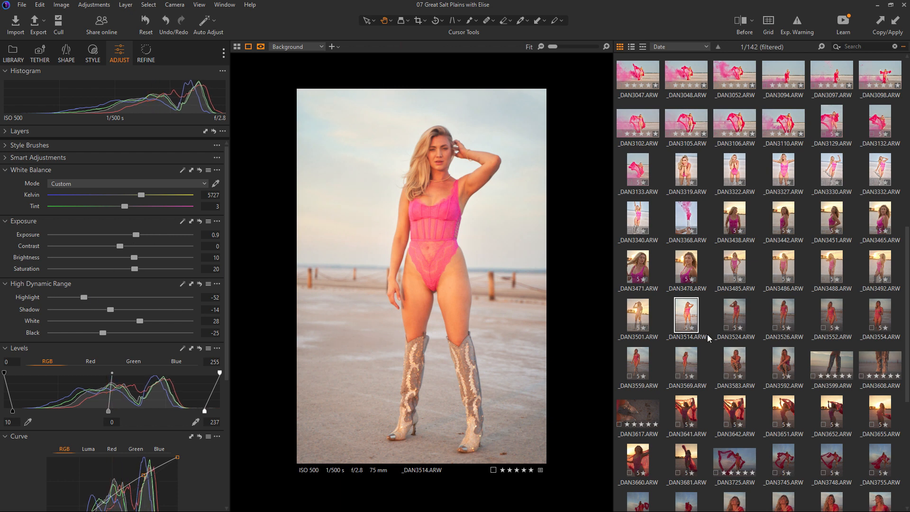
# Step: Apply the adjustments of _DAN3514.ARW to _DAN3524.ARW and all photos from _DAN3526.ARW through _DAN3592.ARW, and check several of them
pyautogui.click(734, 315)
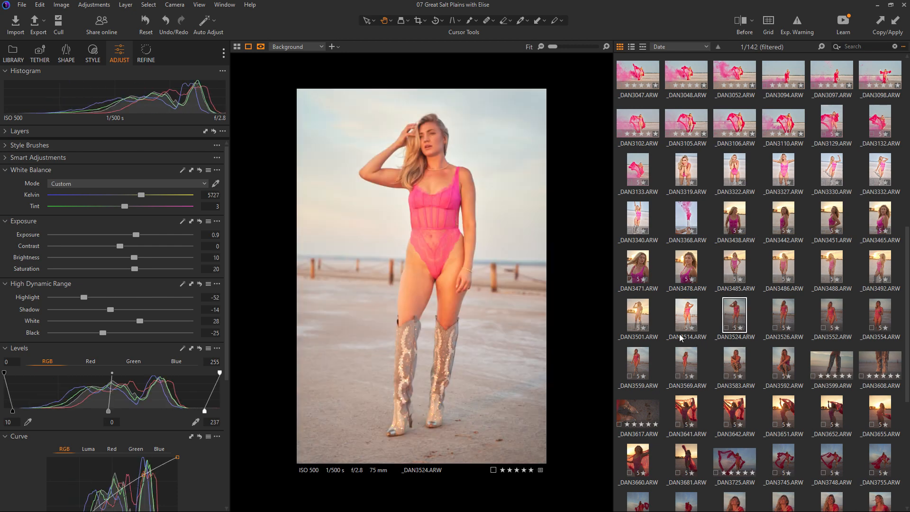
pyautogui.click(789, 317)
pyautogui.keyDown('shift'); pyautogui.click(791, 357); pyautogui.keyUp('shift')
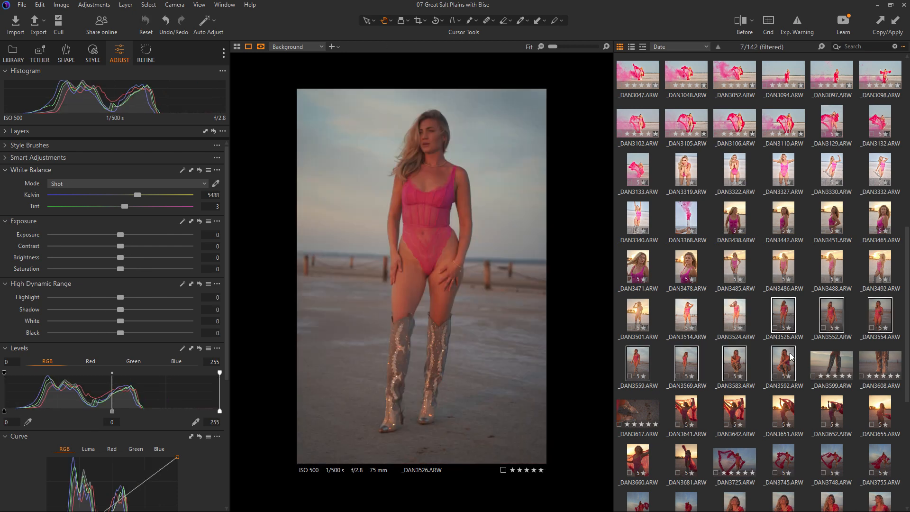
pyautogui.hotkey('ctrl', 'shift', 'v')
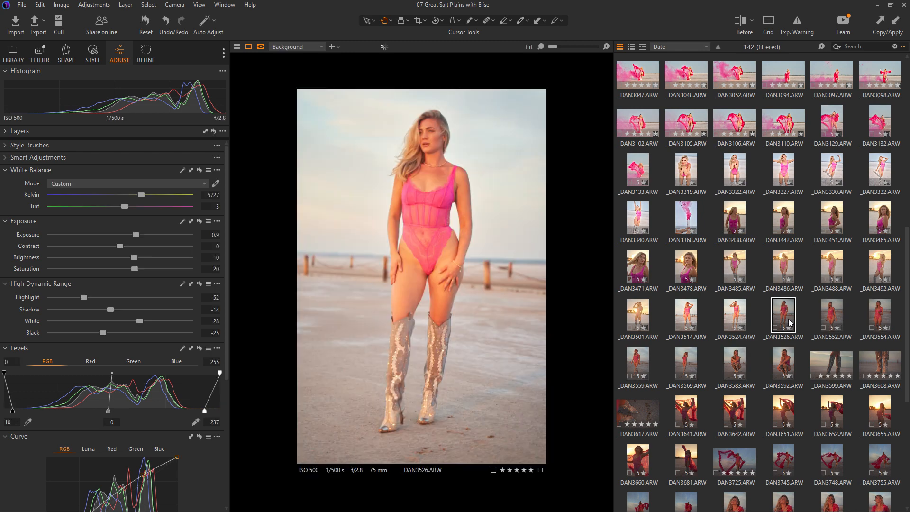
pyautogui.click(789, 320)
pyautogui.click(880, 314)
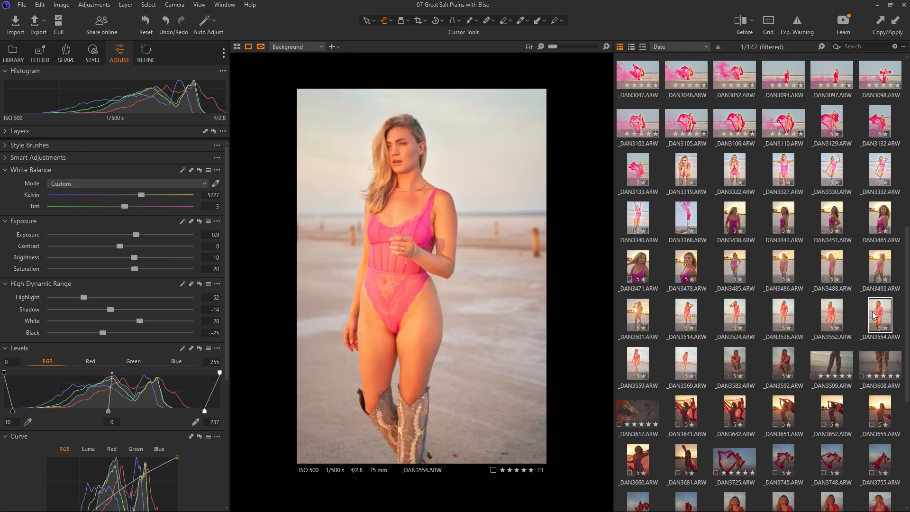
pyautogui.click(685, 364)
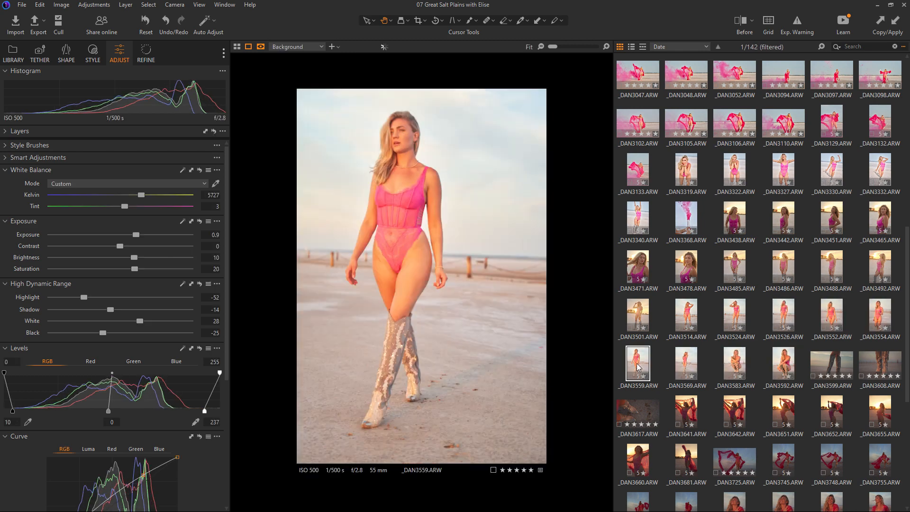
pyautogui.click(735, 370)
pyautogui.click(783, 364)
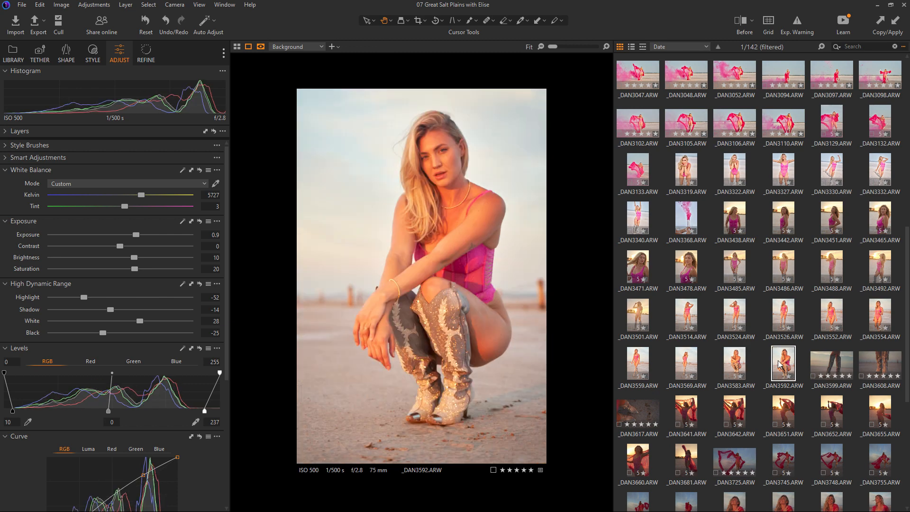
# Step: Apply the same copied adjustments to the boots photo _DAN3599.ARW
pyautogui.click(834, 369)
pyautogui.click(908, 341)
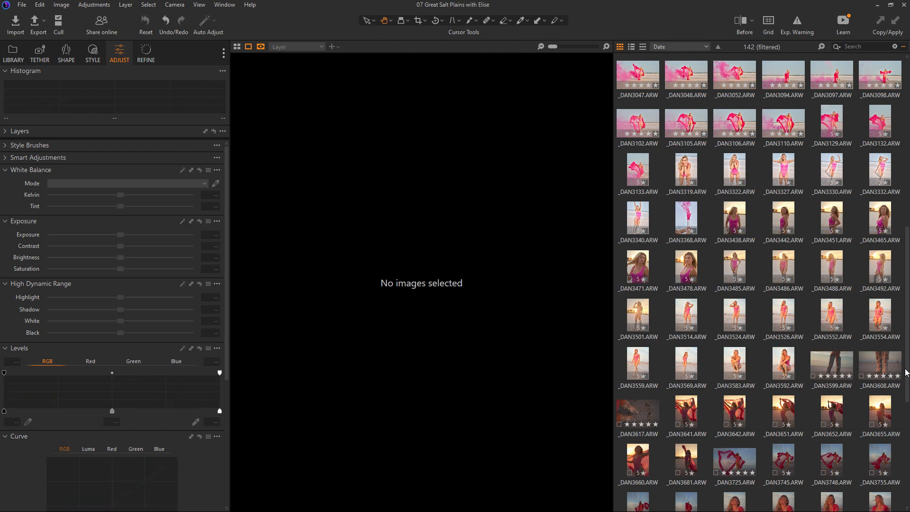
pyautogui.click(843, 369)
pyautogui.hotkey('ctrl', 'shift', 'v')
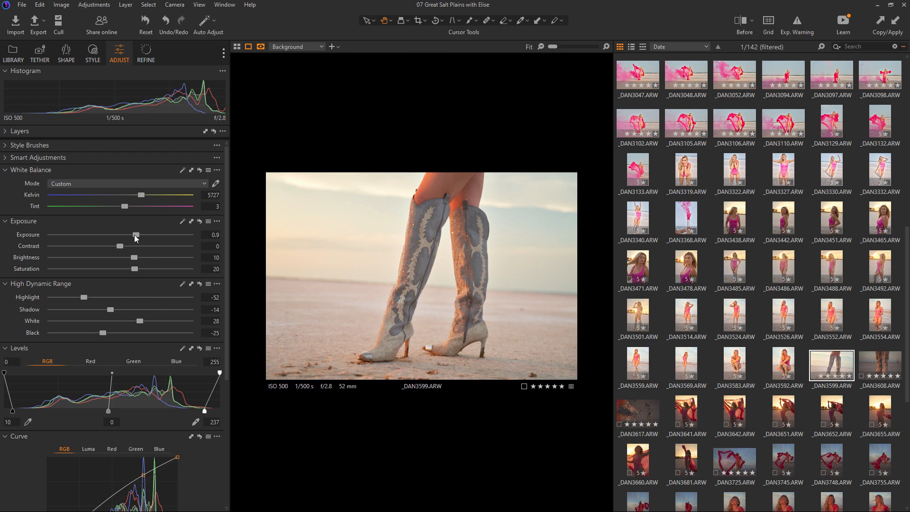
# Step: Set Exposure to 0.82, Highlight to -67, the RGB white input level to 198 and the black input level to 16 on _DAN3599.ARW
pyautogui.moveTo(134, 235); pyautogui.dragTo(133, 233)
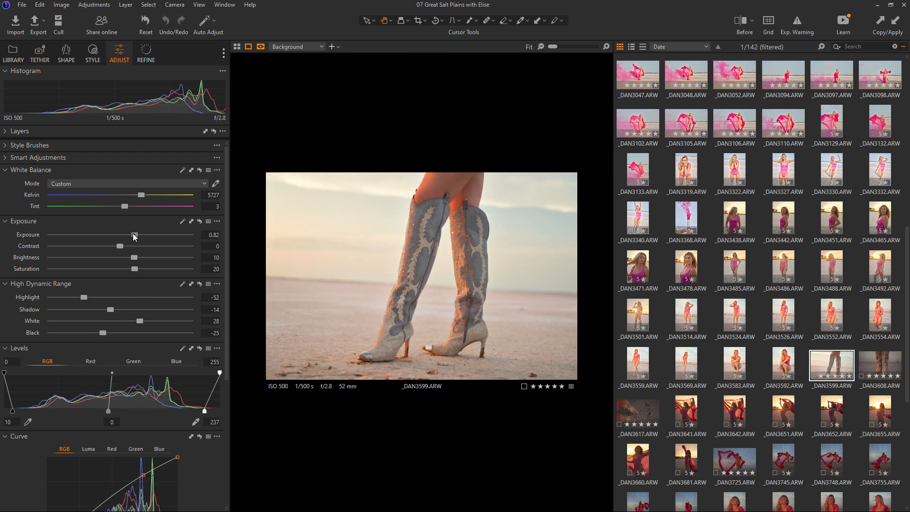
pyautogui.moveTo(84, 297); pyautogui.dragTo(74, 298)
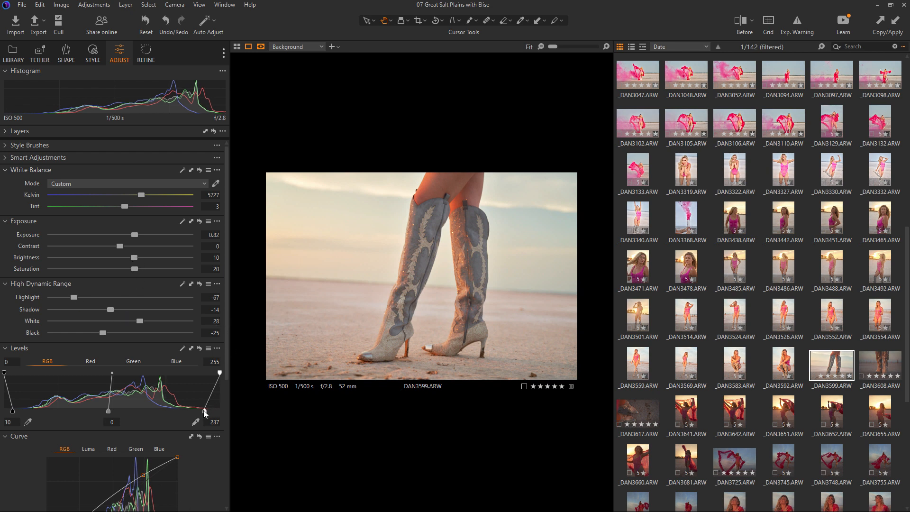
pyautogui.moveTo(205, 413); pyautogui.dragTo(172, 414)
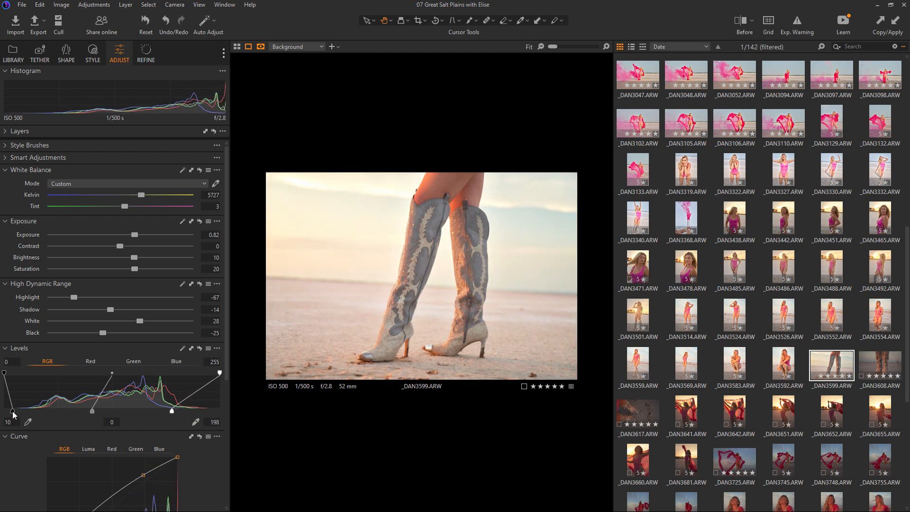
pyautogui.moveTo(13, 412); pyautogui.dragTo(18, 413)
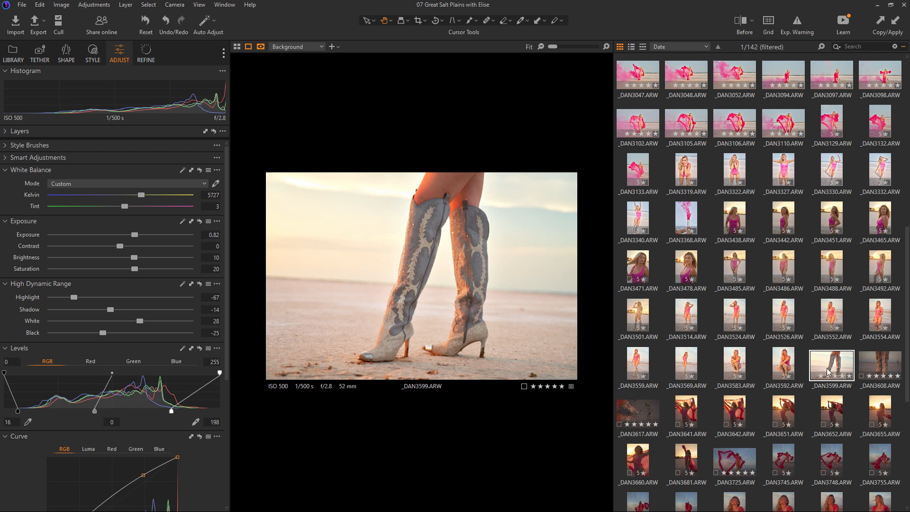
# Step: Copy the adjustments of _DAN3599.ARW and apply them to the boot close-ups _DAN3608.ARW and _DAN3617.ARW
pyautogui.click(880, 367)
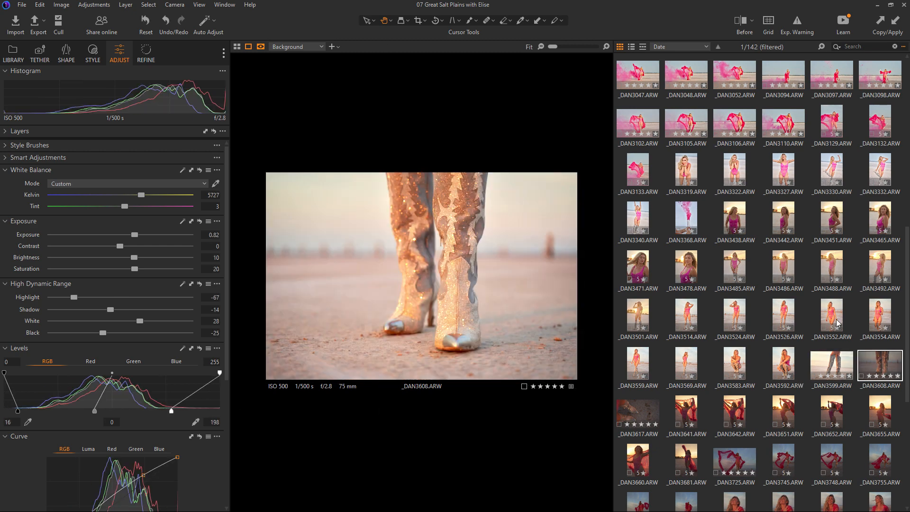
pyautogui.click(632, 410)
pyautogui.hotkey('ctrl', 'shift', 'v')
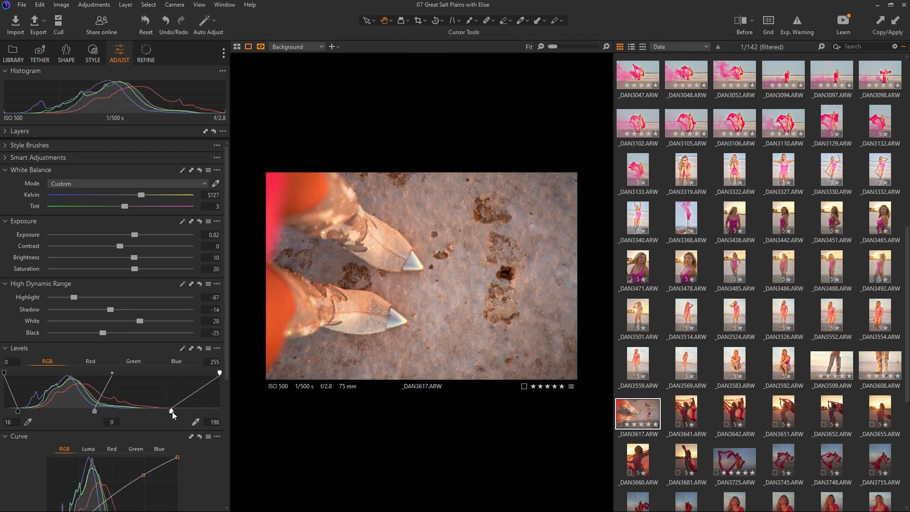
# Step: On _DAN3617.ARW, set the RGB white input level to 208, Shadow to -6, White to 14, Black to -37 and Brightness to 20
pyautogui.moveTo(172, 412); pyautogui.dragTo(180, 412)
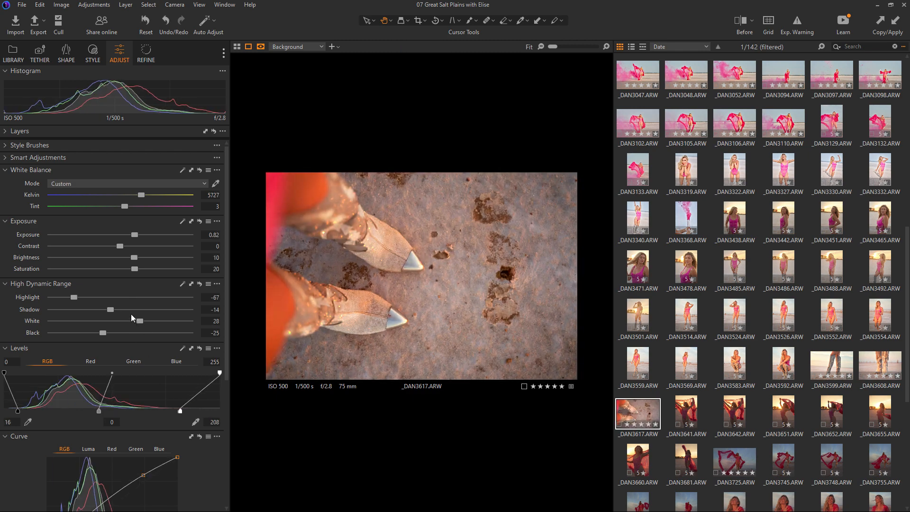
pyautogui.moveTo(137, 322); pyautogui.dragTo(117, 312)
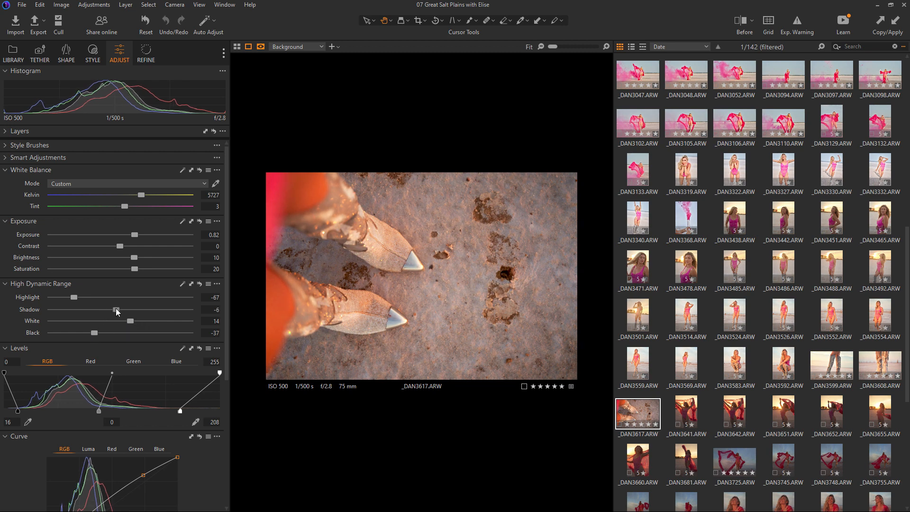
pyautogui.moveTo(137, 256); pyautogui.dragTo(149, 258)
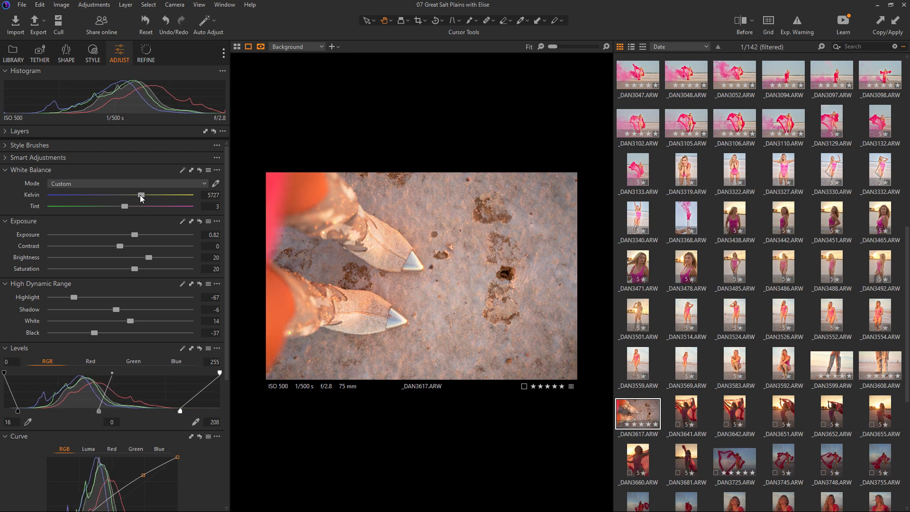
# Step: Warm the Kelvin white balance of _DAN3617.ARW slightly and lower the shadow point of its RGB curve a little
pyautogui.moveTo(141, 197); pyautogui.dragTo(143, 197)
pyautogui.scroll(-5, 228, 207)
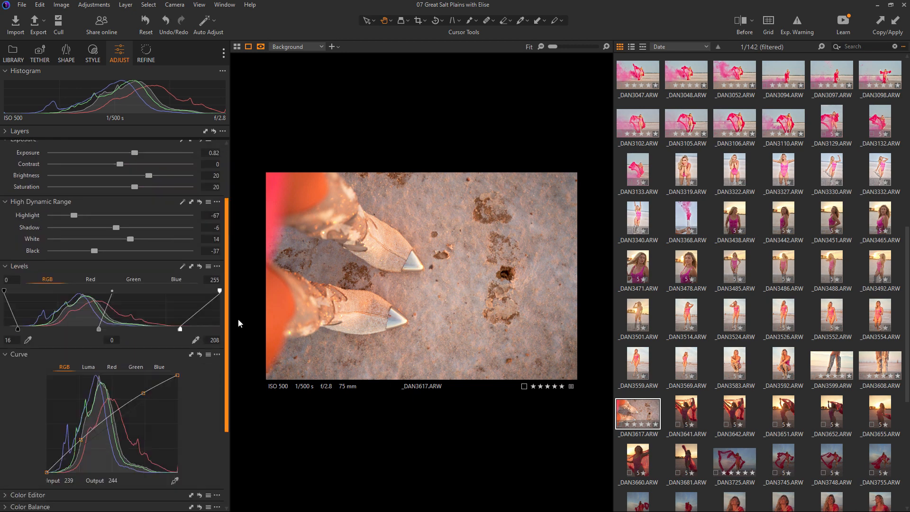
pyautogui.click(80, 326)
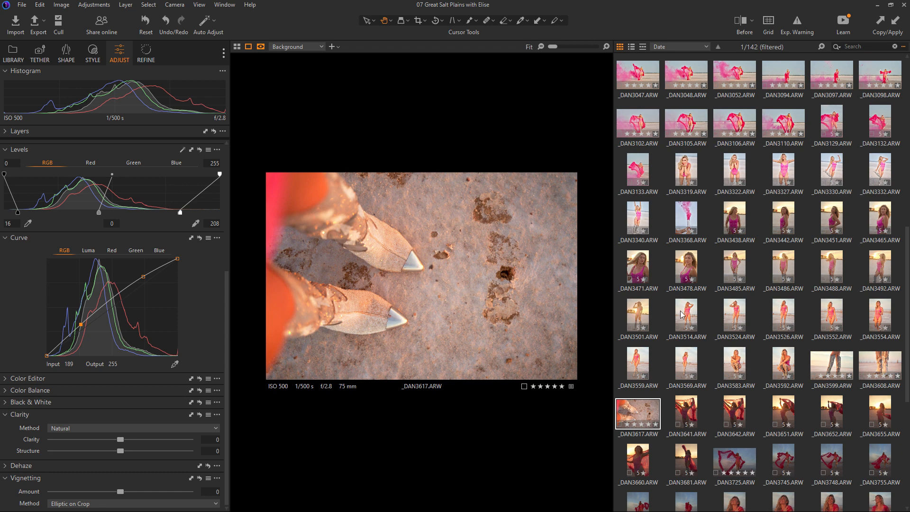
# Step: Copy the adjustments of the sunset portrait _DAN3485.ARW and apply them to the backlit photo _DAN3641.ARW
pyautogui.click(689, 412)
pyautogui.scroll(-1, 716, 414)
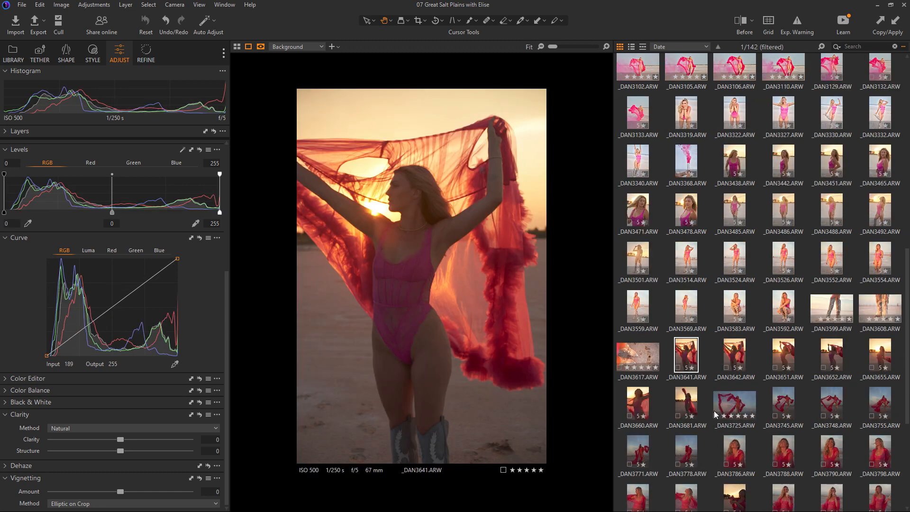
pyautogui.click(725, 213)
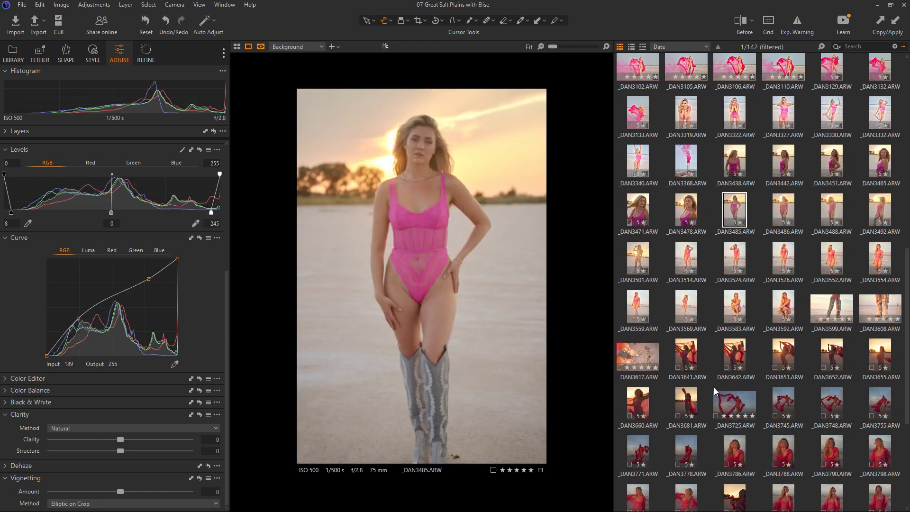
pyautogui.click(687, 358)
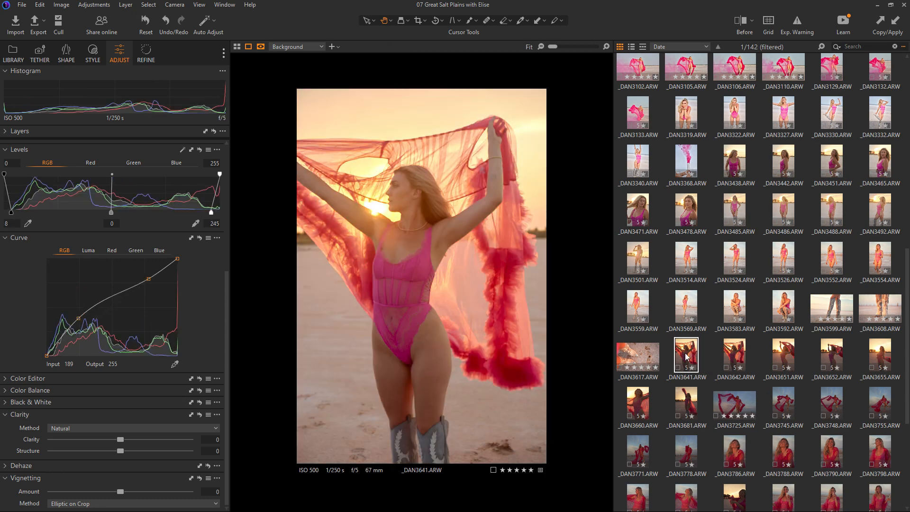
# Step: Apply the copied sunset adjustments to _DAN3642, _DAN3651, _DAN3652, _DAN3655, _DAN3660 and _DAN3681.ARW
pyautogui.click(743, 355)
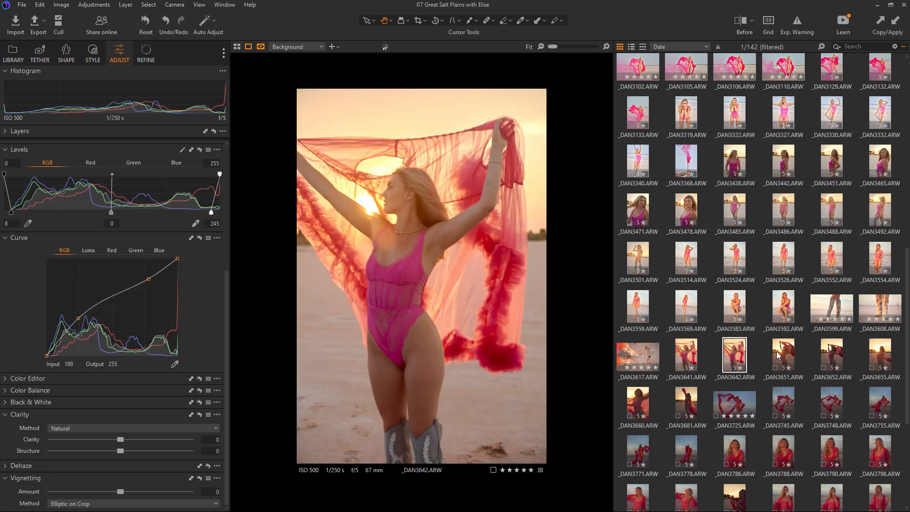
pyautogui.click(791, 354)
pyautogui.click(836, 364)
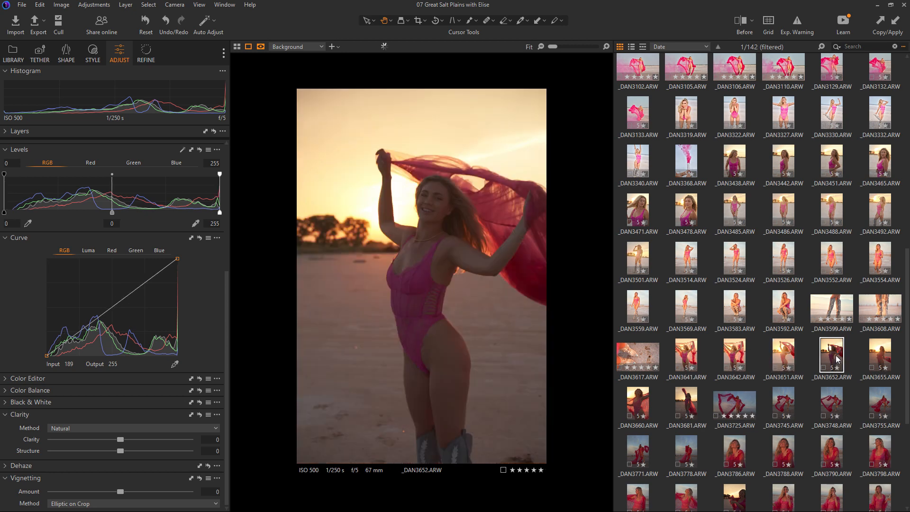
pyautogui.click(883, 354)
pyautogui.click(642, 409)
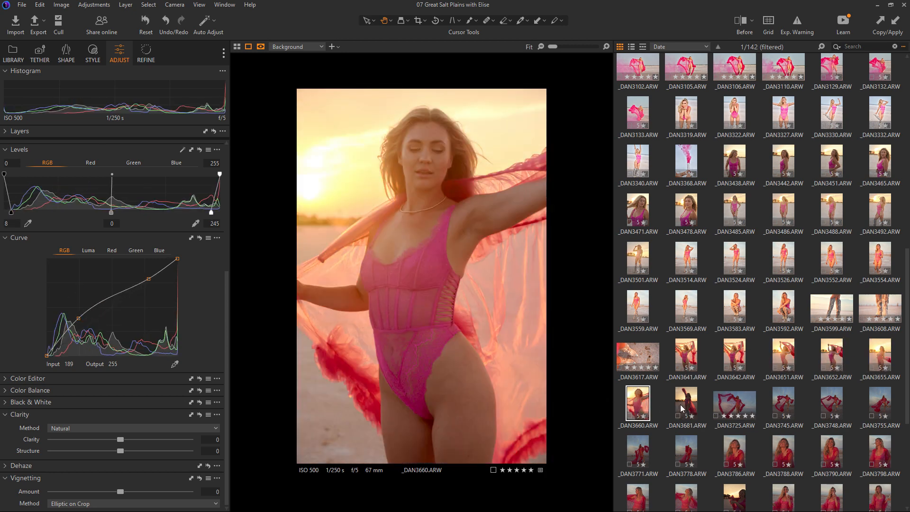
pyautogui.click(682, 407)
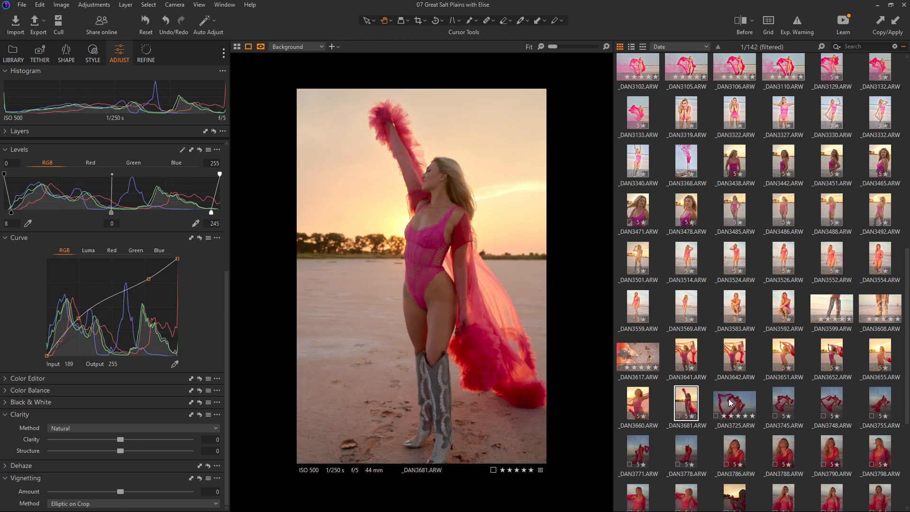
# Step: Try the adjustments of _DAN3485.ARW on the flowing-fabric photo _DAN3725.ARW
pyautogui.click(730, 403)
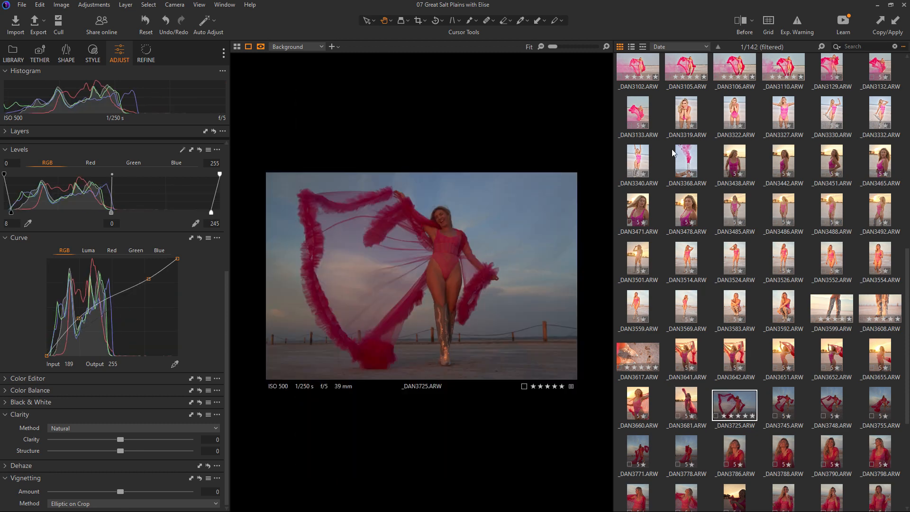
pyautogui.click(705, 68)
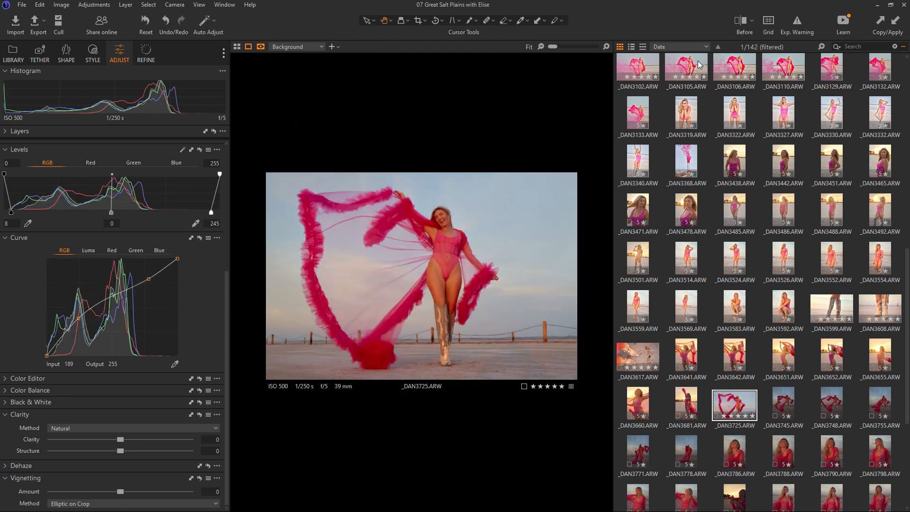
pyautogui.click(729, 419)
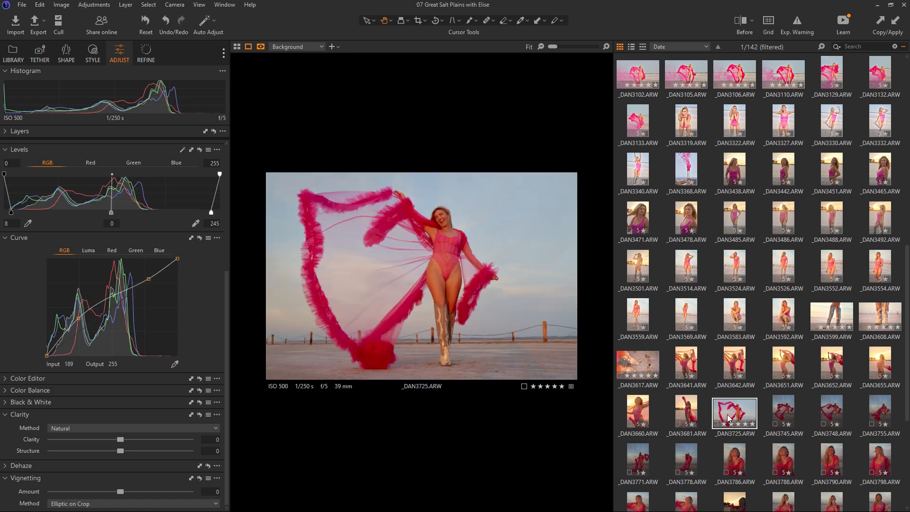
# Step: Copy the adjustments of the pink smoke photo _DAN3105.ARW and apply them to _DAN3725.ARW
pyautogui.click(688, 72)
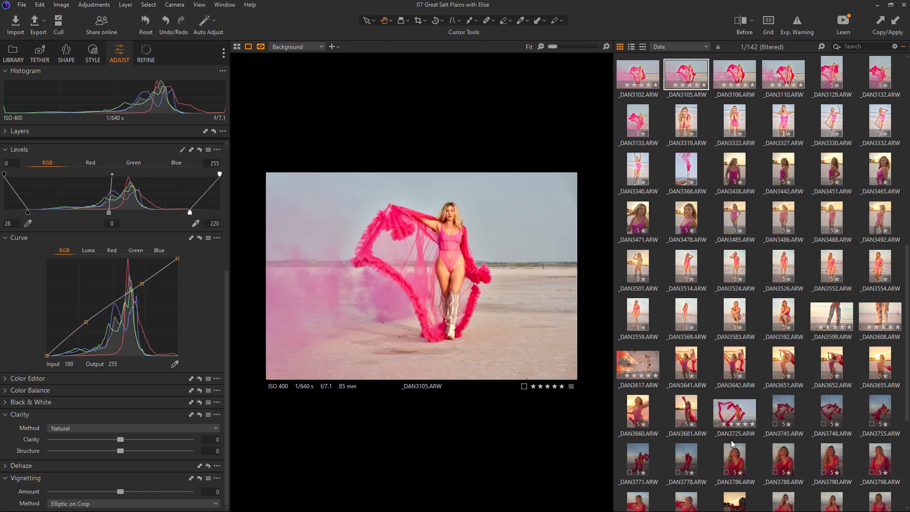
pyautogui.click(734, 416)
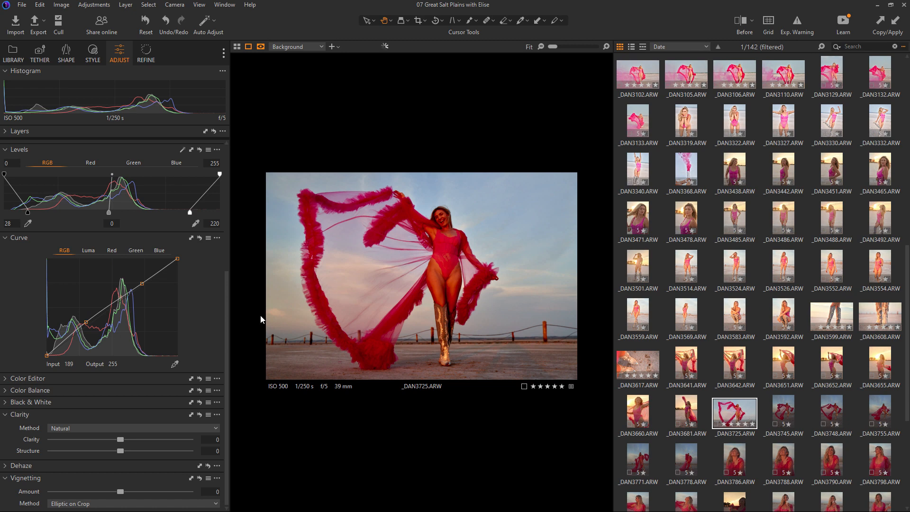
pyautogui.scroll(5, 228, 289)
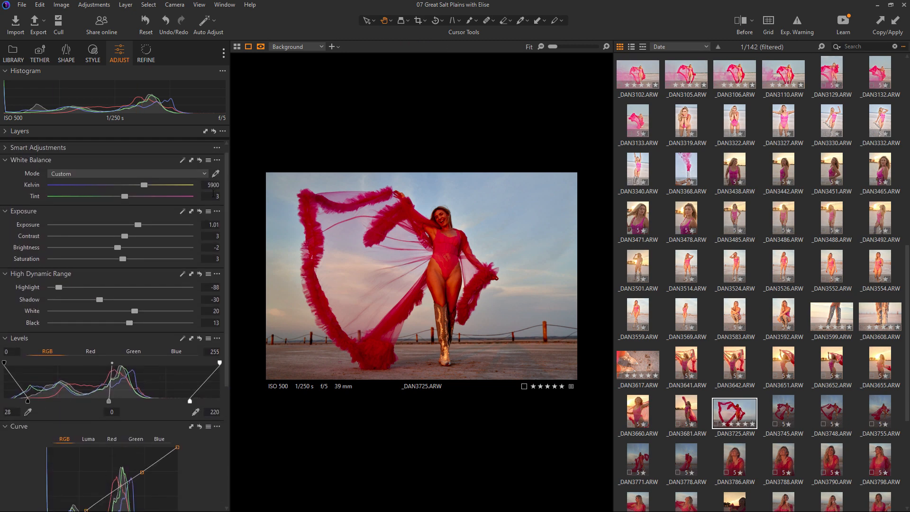
# Step: Tone the flowing-fabric photo _DAN3725.ARW with levels 9 and 216, exposure 1.41, brightness 23, saturation 10, highlight -69, white 22 and black 27
pyautogui.moveTo(191, 400); pyautogui.dragTo(187, 401)
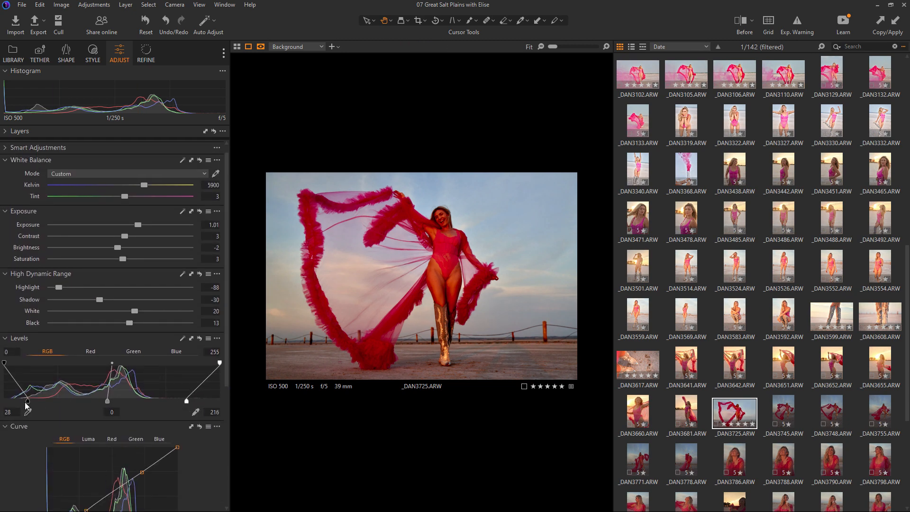
pyautogui.moveTo(27, 405); pyautogui.dragTo(12, 404)
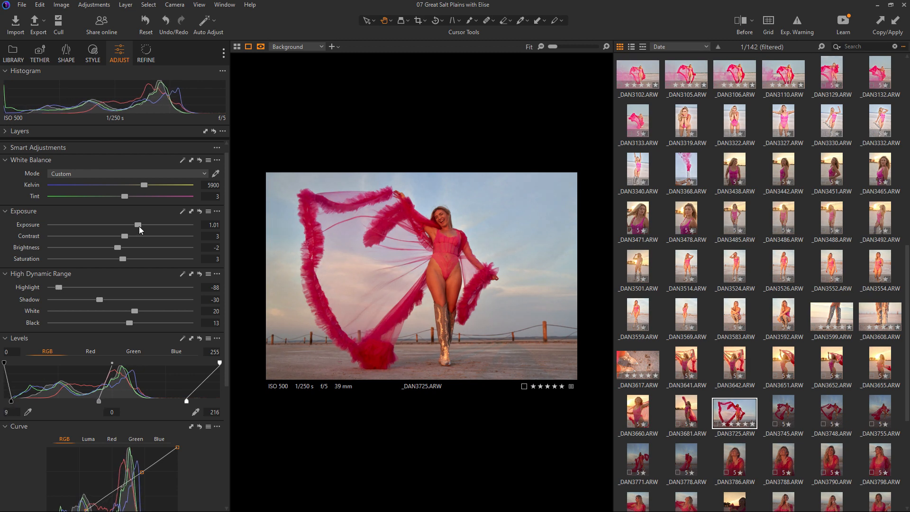
pyautogui.moveTo(138, 225); pyautogui.dragTo(127, 259)
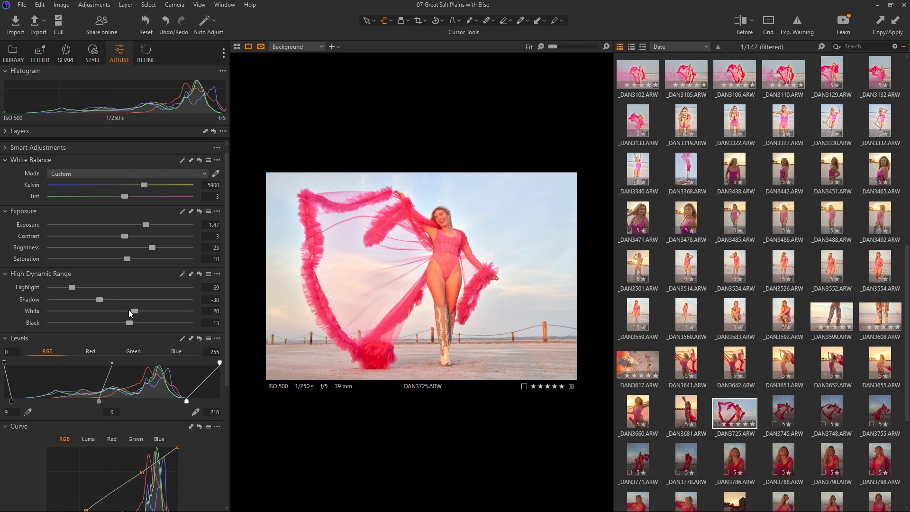
pyautogui.moveTo(129, 312); pyautogui.dragTo(137, 315)
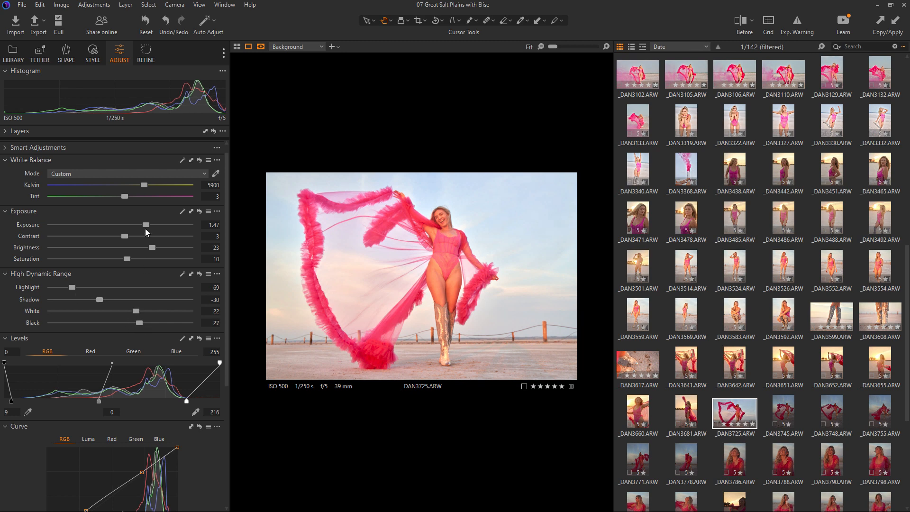
pyautogui.moveTo(146, 223); pyautogui.dragTo(145, 224)
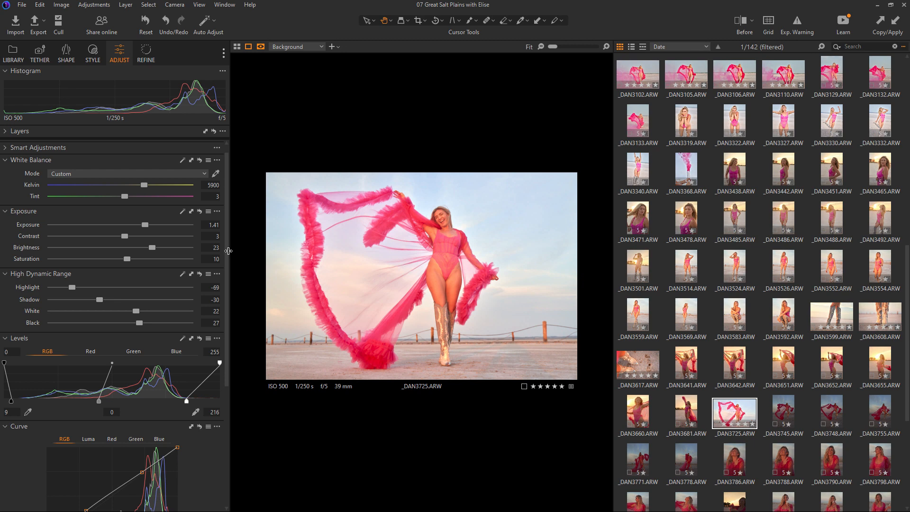
# Step: Apply the adjustments of _DAN3725.ARW to _DAN3745, _DAN3748, _DAN3755, _DAN3771 and _DAN3778.ARW
pyautogui.click(784, 410)
pyautogui.click(830, 417)
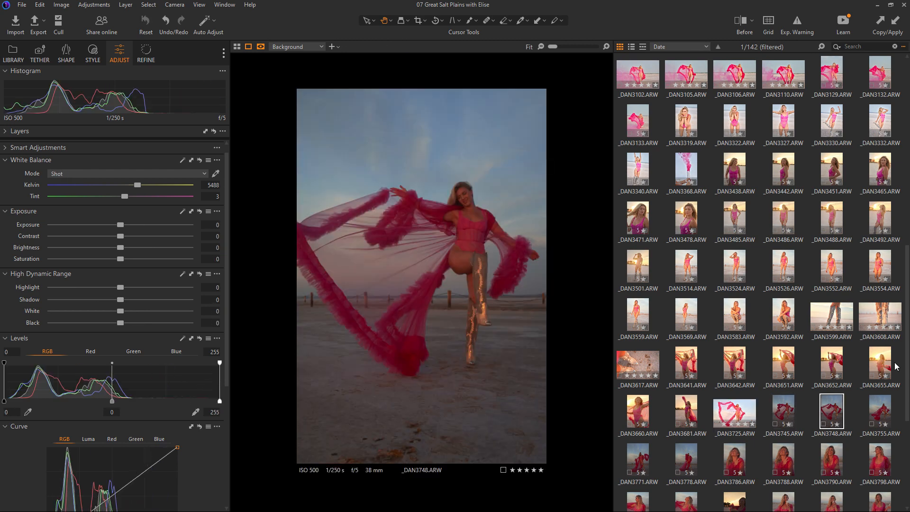
pyautogui.keyDown('ctrl'); pyautogui.click(834, 422); pyautogui.keyUp('ctrl')
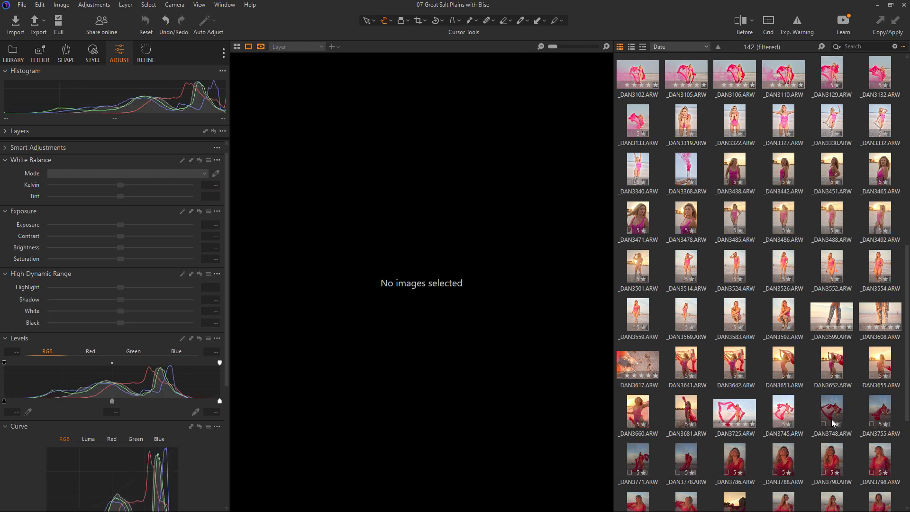
pyautogui.click(837, 417)
pyautogui.click(638, 461)
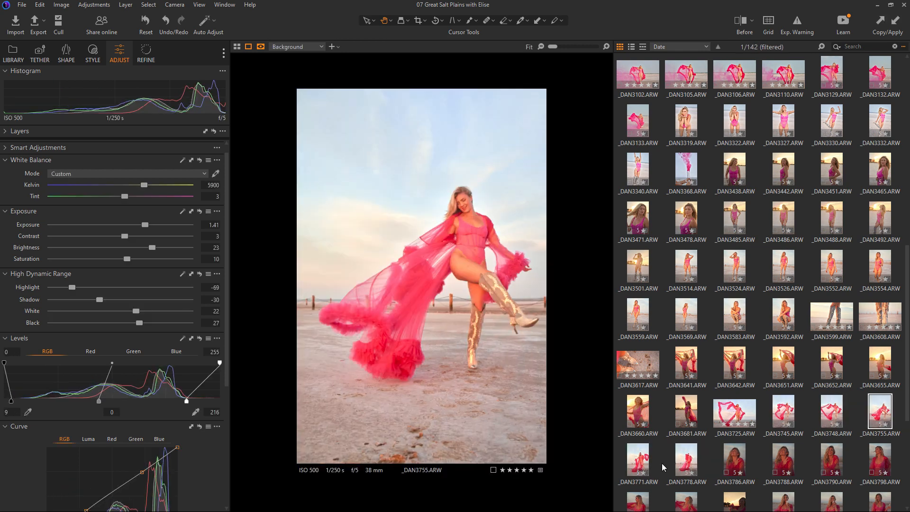
pyautogui.click(686, 461)
pyautogui.scroll(-2, 688, 463)
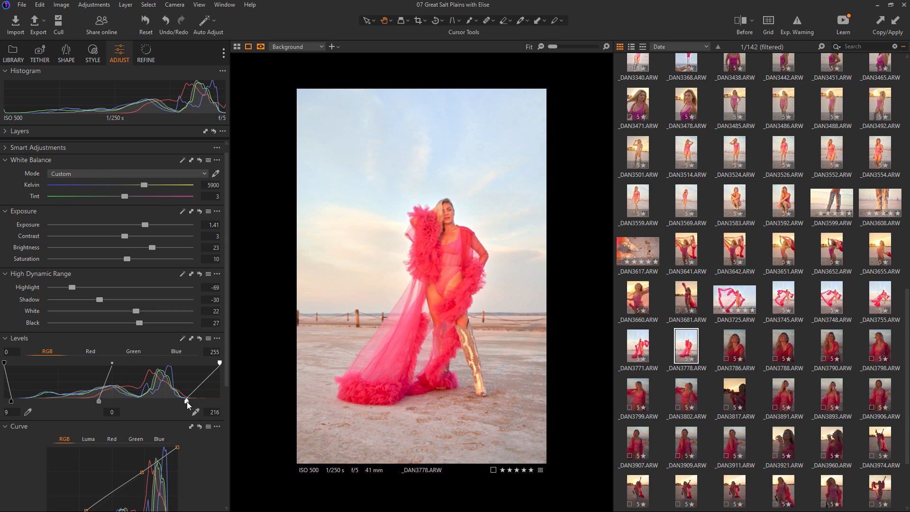
# Step: Set the white level of _DAN3778.ARW to 221 and carry the change over to _DAN3771.ARW
pyautogui.moveTo(187, 404); pyautogui.dragTo(192, 404)
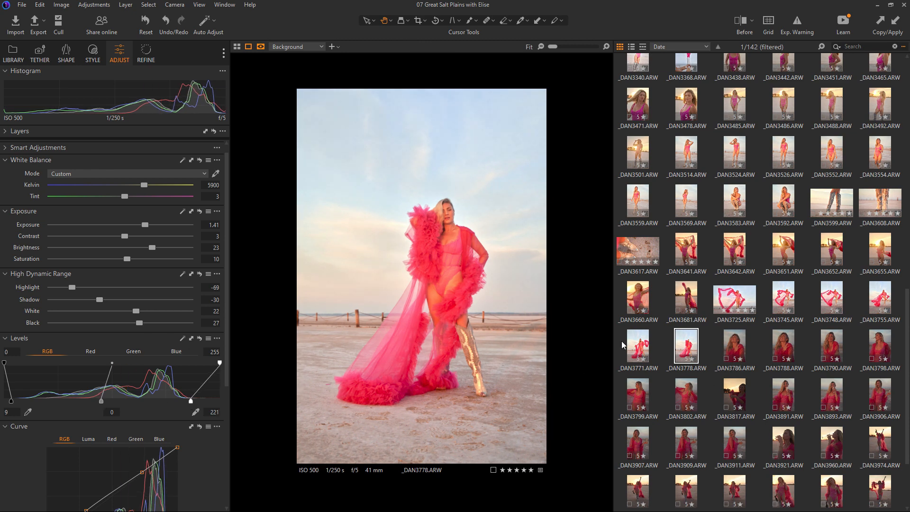
pyautogui.click(645, 345)
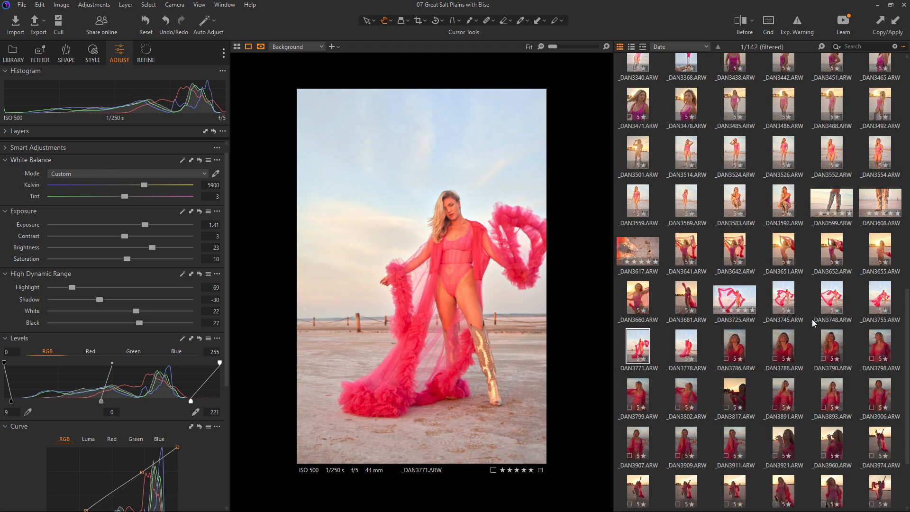
pyautogui.click(879, 298)
# Step: Apply the copied adjustments to the close-up _DAN3786.ARW and set its white to 20 and exposure to 1.22
pyautogui.click(747, 339)
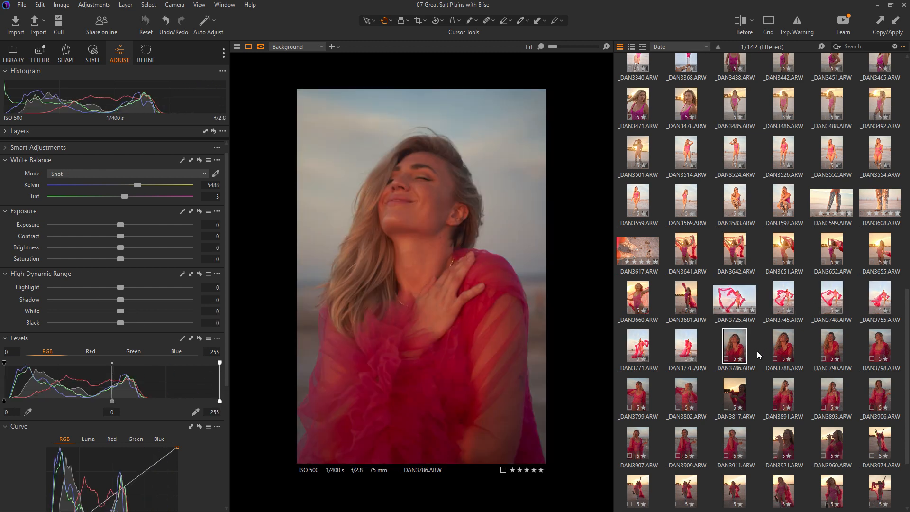
pyautogui.hotkey('ctrl', 'shift', 'v')
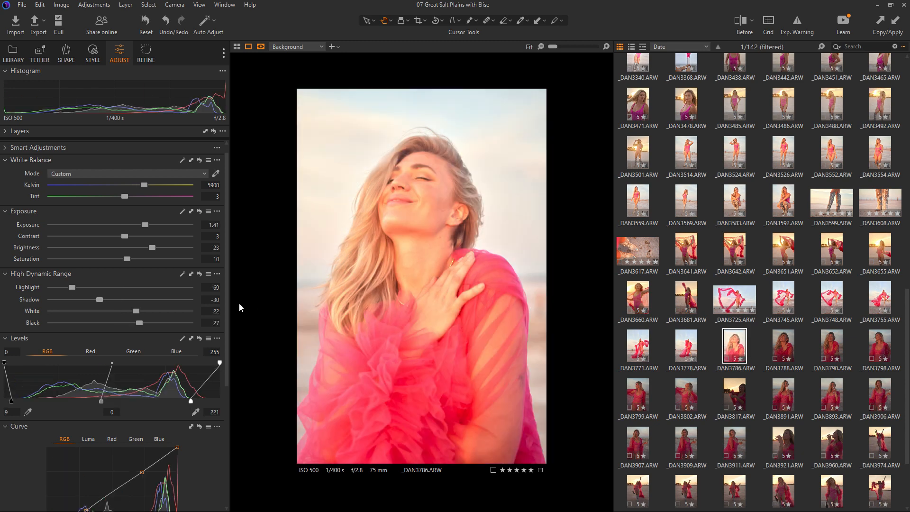
pyautogui.moveTo(136, 311); pyautogui.dragTo(135, 311)
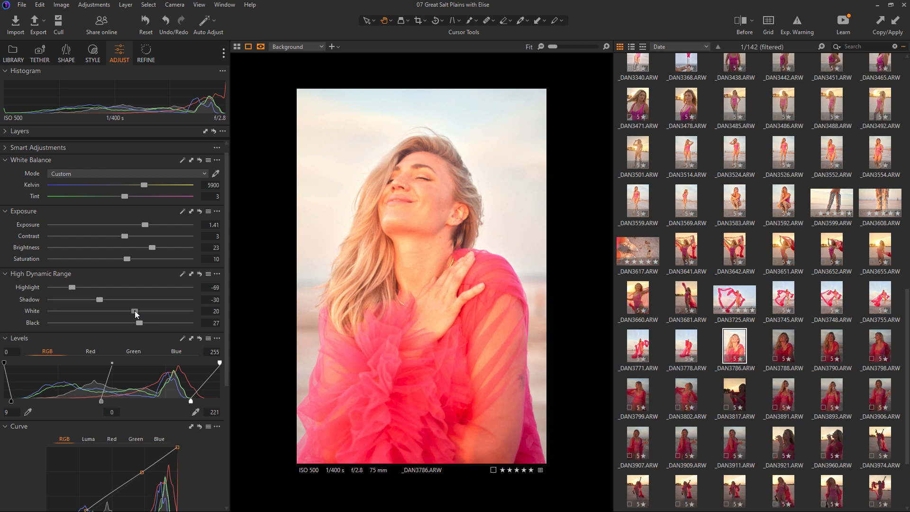
pyautogui.click(141, 224)
pyautogui.moveTo(138, 224); pyautogui.dragTo(139, 224)
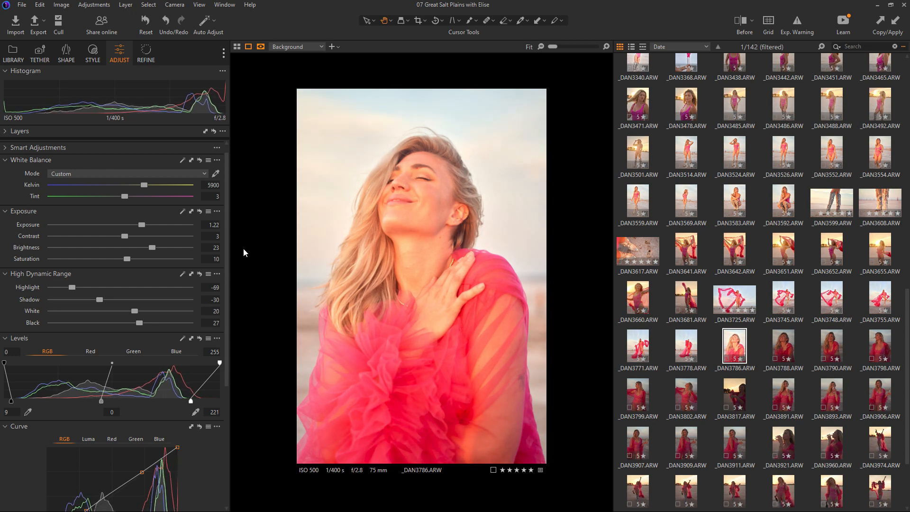
# Step: Set the RGB levels of _DAN3786.ARW to a black point of 16 and a white point of 238
pyautogui.scroll(-3, 192, 351)
pyautogui.moveTo(192, 345); pyautogui.dragTo(207, 343)
pyautogui.moveTo(11, 345); pyautogui.dragTo(17, 345)
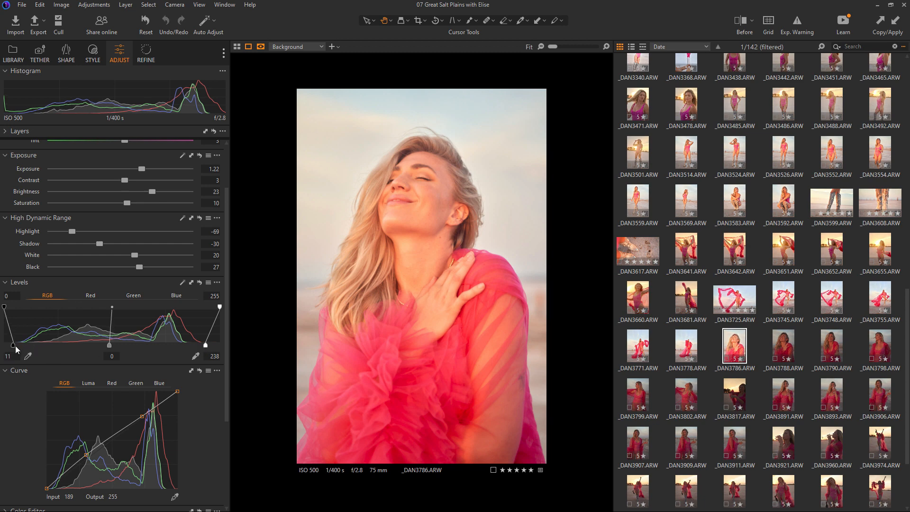
# Step: Reshape the RGB curve of _DAN3786.ARW, raising input 156 to about 170 and input 67 to about 85
pyautogui.moveTo(87, 456); pyautogui.dragTo(87, 457)
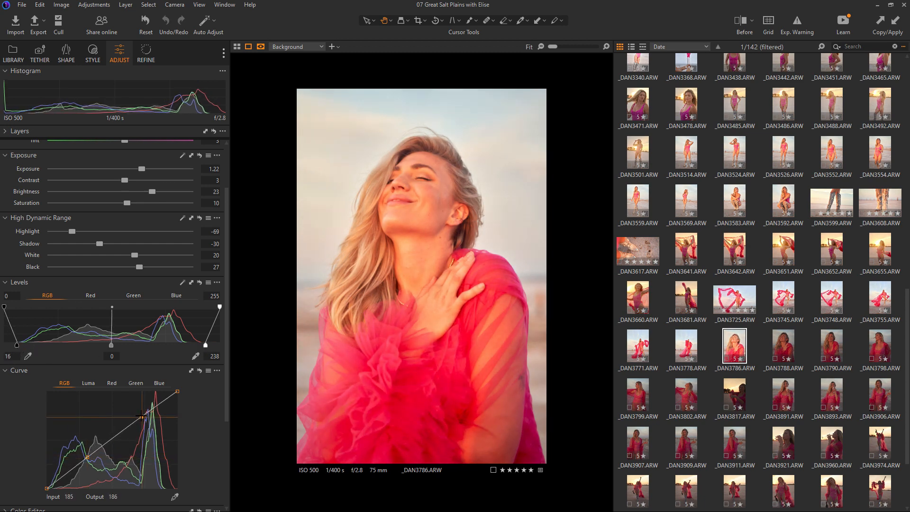
pyautogui.moveTo(142, 417); pyautogui.dragTo(126, 424)
pyautogui.click(200, 371)
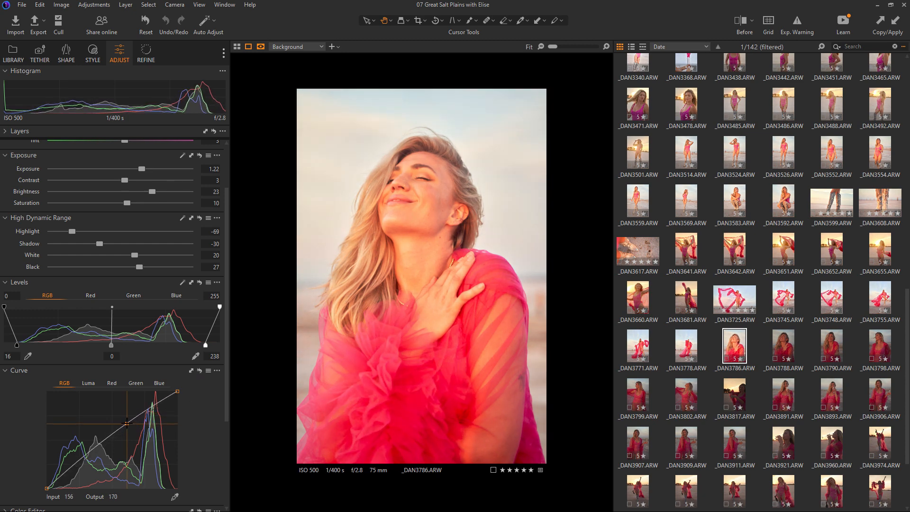
pyautogui.moveTo(81, 461); pyautogui.dragTo(82, 456)
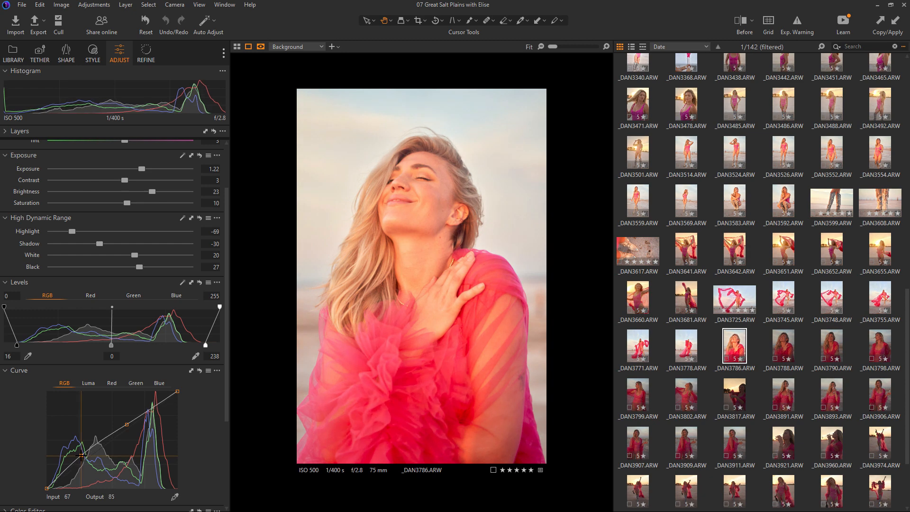
# Step: Apply the adjustments of _DAN3786.ARW to the five photos from _DAN3788.ARW to _DAN3802.ARW
pyautogui.click(782, 353)
pyautogui.keyDown('shift'); pyautogui.click(689, 398); pyautogui.keyUp('shift')
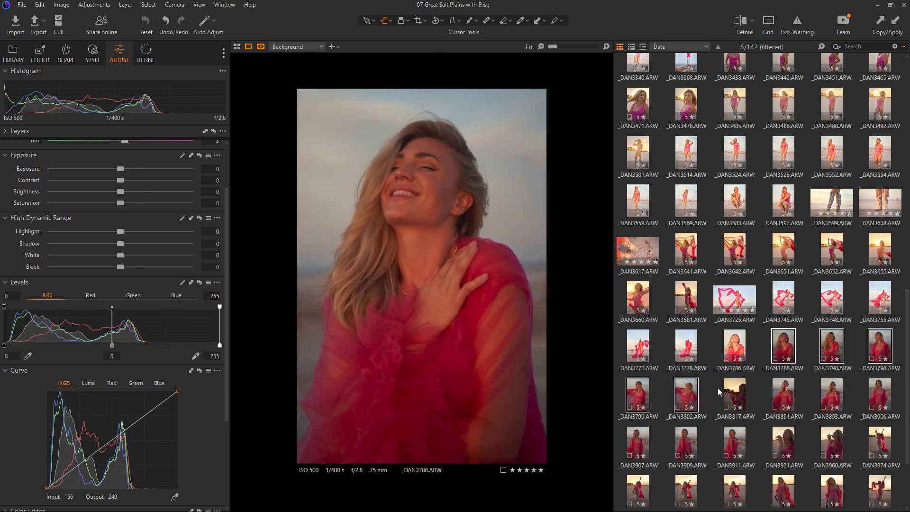
pyautogui.hotkey('ctrl', 'shift', 'v')
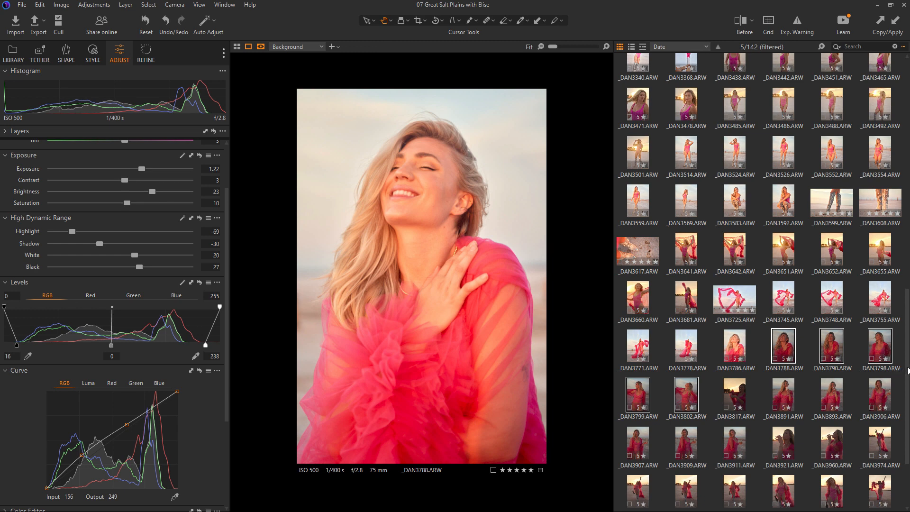
# Step: Apply the same close-up adjustments to the champagne-pouring photo _DAN3817.ARW
pyautogui.scroll(-2, 729, 326)
pyautogui.click(733, 318)
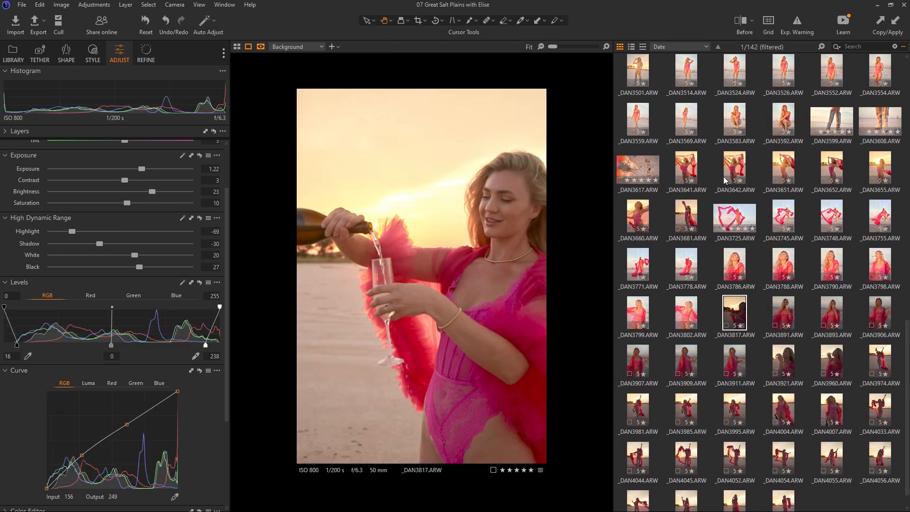
# Step: Try the adjustments of _DAN3642.ARW on the champagne-pouring photo _DAN3817.ARW and undo them
pyautogui.click(731, 167)
pyautogui.click(733, 322)
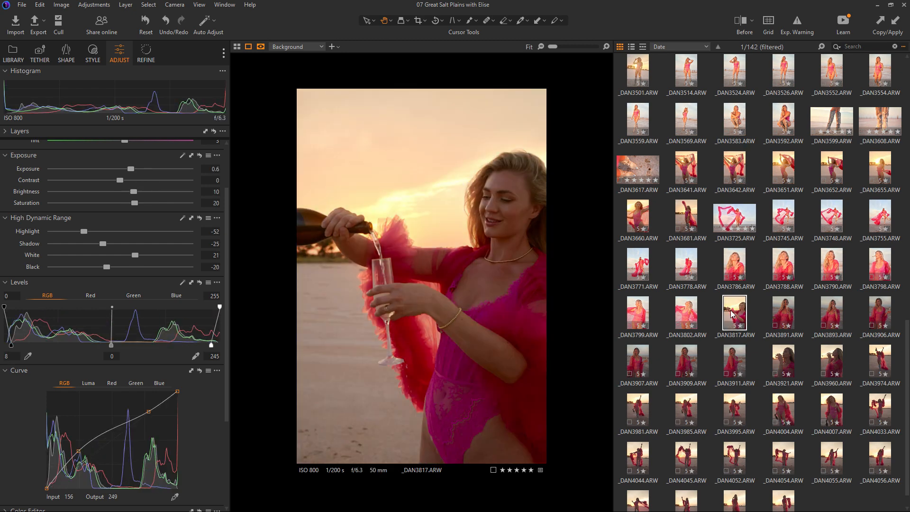
pyautogui.hotkey('ctrl', 'z')
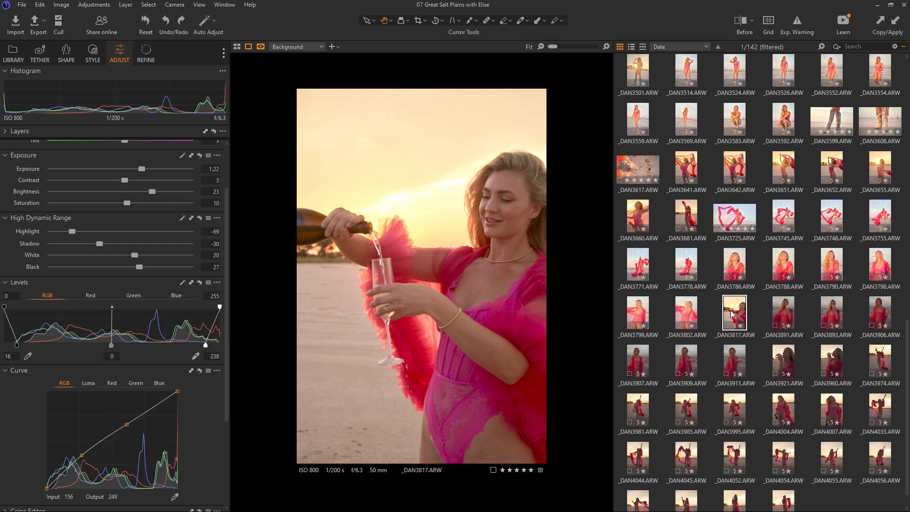
# Step: Copy the adjustments of _DAN3802.ARW and apply them to the six photos from _DAN3891.ARW to _DAN3911.ARW
pyautogui.click(693, 320)
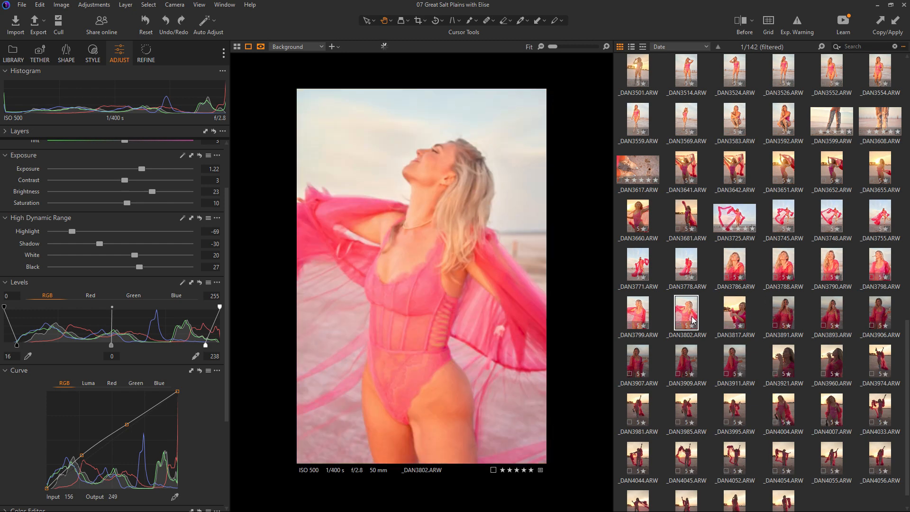
pyautogui.click(789, 313)
pyautogui.keyDown('shift'); pyautogui.click(737, 359); pyautogui.keyUp('shift')
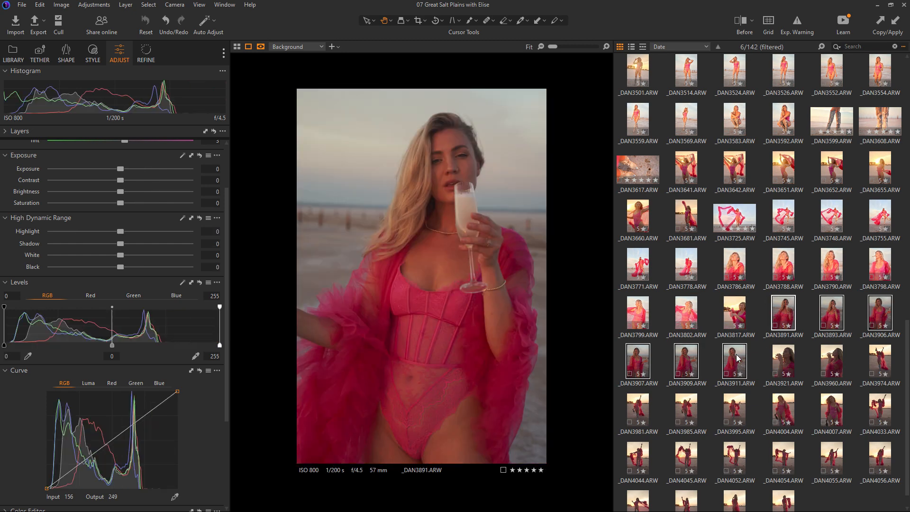
pyautogui.hotkey('ctrl', 'shift', 'v')
pyautogui.click(758, 322)
pyautogui.click(791, 313)
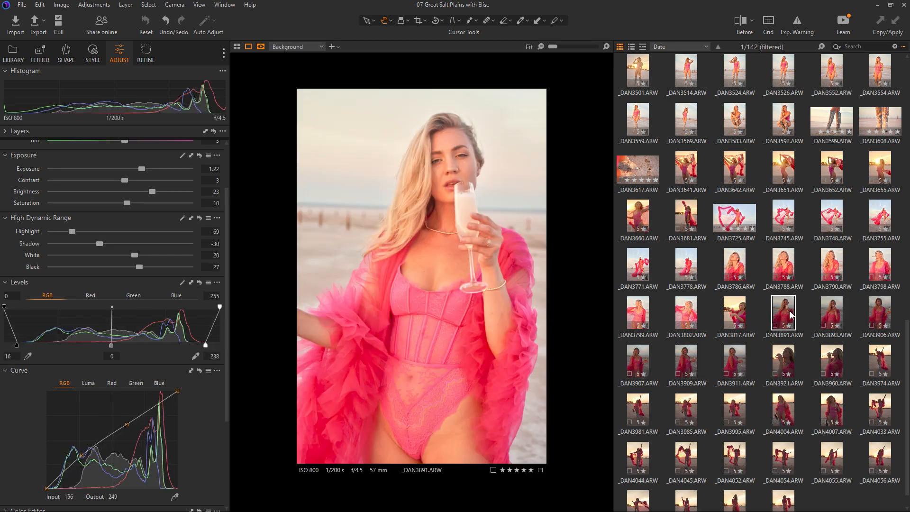
pyautogui.click(736, 363)
# Step: Copy the adjustments of _DAN3817.ARW and apply them to all remaining photos from _DAN3921.ARW to the end of the series
pyautogui.click(781, 362)
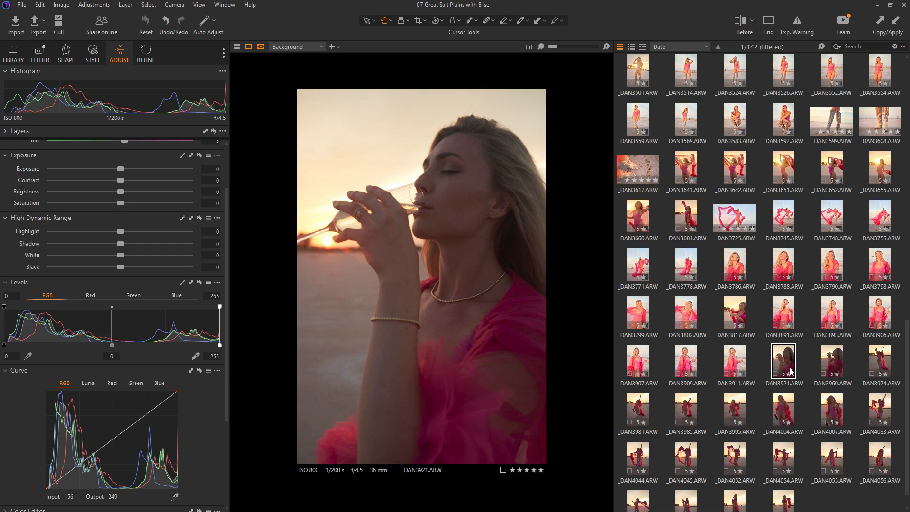
pyautogui.click(739, 316)
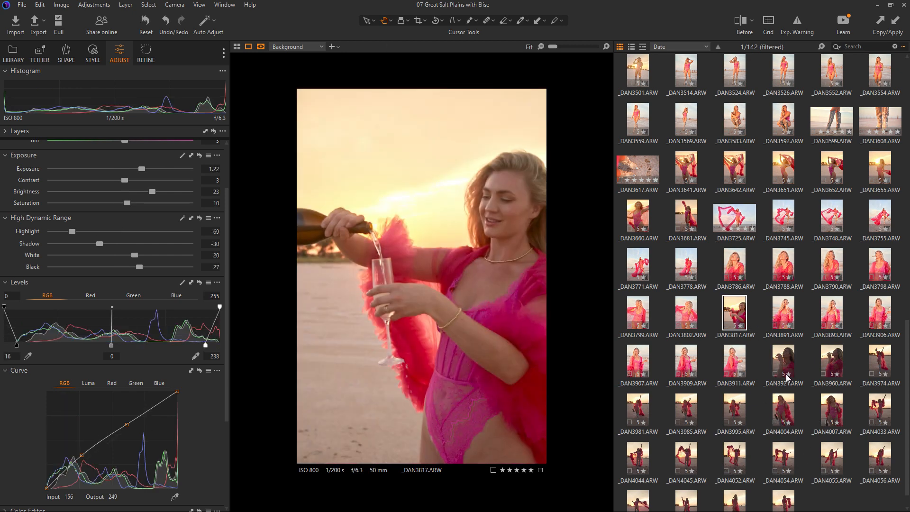
pyautogui.click(782, 363)
pyautogui.keyDown('shift'); pyautogui.click(779, 501); pyautogui.keyUp('shift')
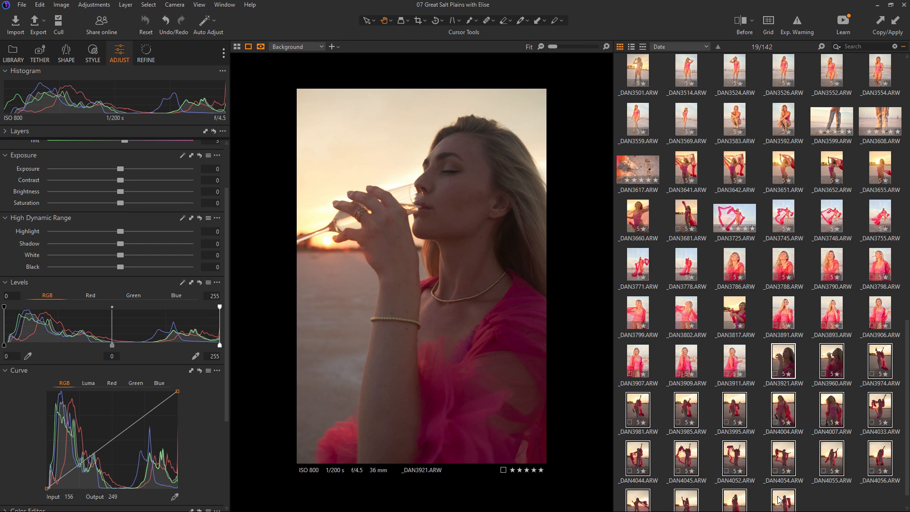
pyautogui.click(802, 360)
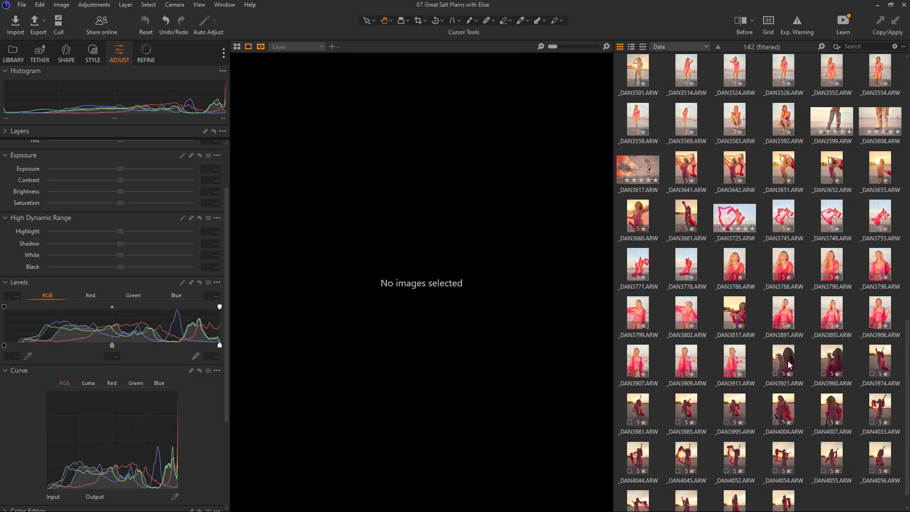
pyautogui.click(788, 360)
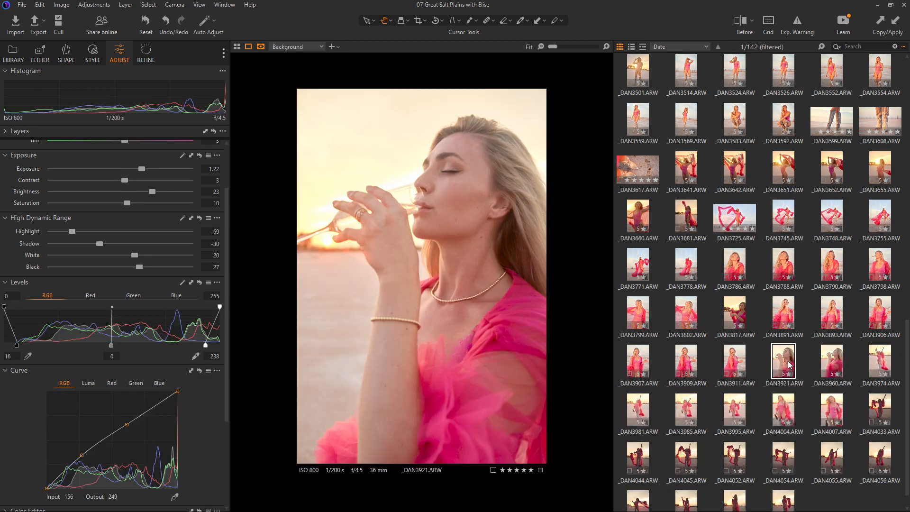
# Step: Look through the newly graded backlit photos from _DAN3921.ARW to _DAN4033.ARW to check their brightness and color
pyautogui.press('Right')
pyautogui.press('Right')
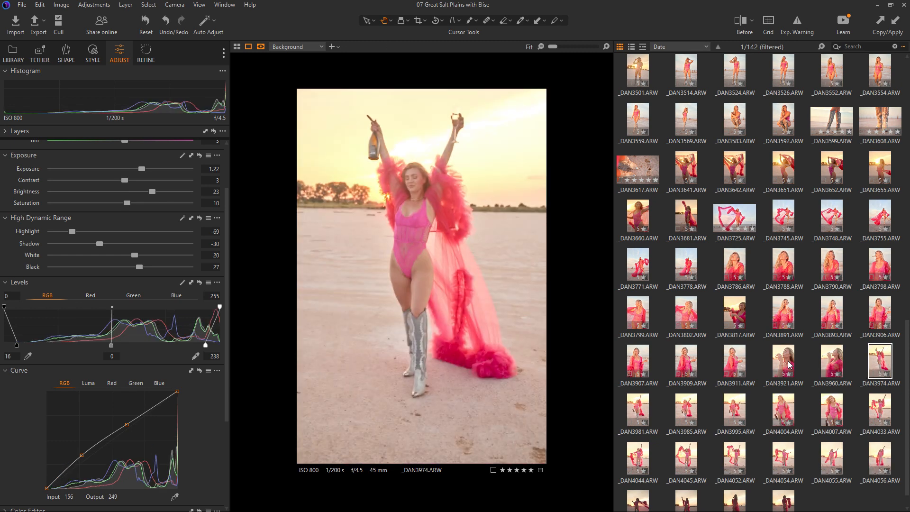
pyautogui.press('Right')
pyautogui.press('Right')
pyautogui.press('Right')
pyautogui.press('Right')
pyautogui.press('Right')
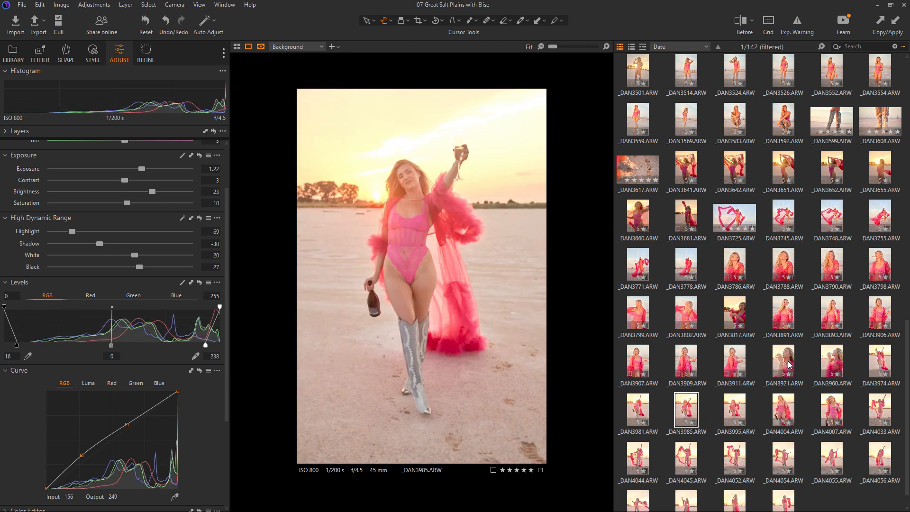
pyautogui.press('Right')
pyautogui.press('Right')
pyautogui.press('Right')
pyautogui.press('Right')
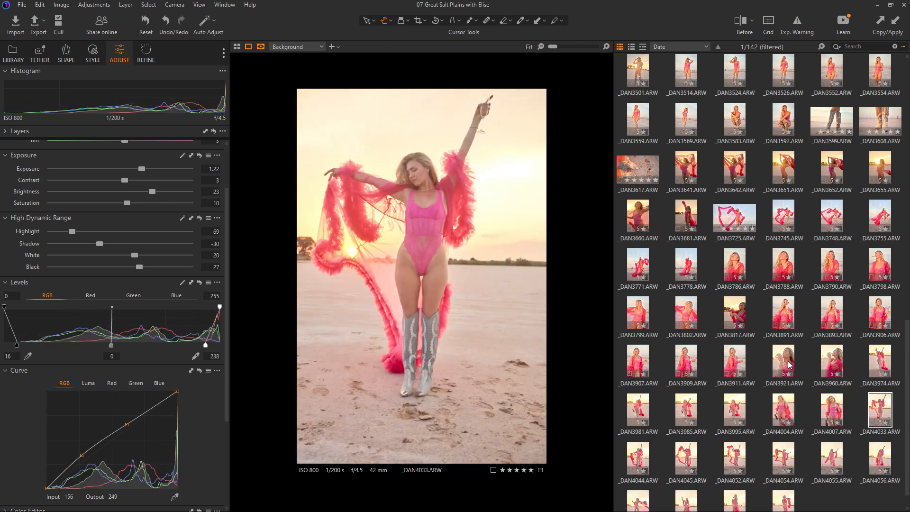
# Step: Look through the graded backlit photos from _DAN4044.ARW to _DAN4067.ARW to check their highlights and sky
pyautogui.press('Right')
pyautogui.press('Right')
pyautogui.press('Right')
pyautogui.press('Right')
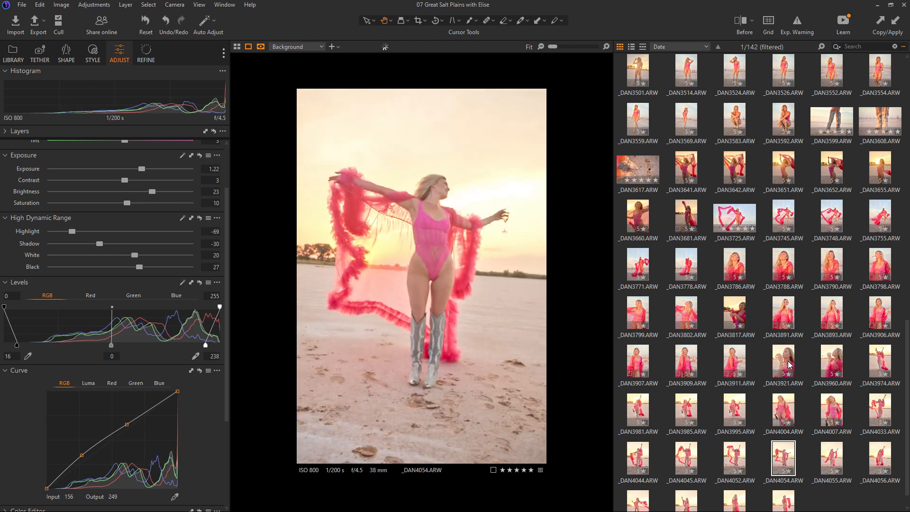
pyautogui.press('Right')
pyautogui.press('Right')
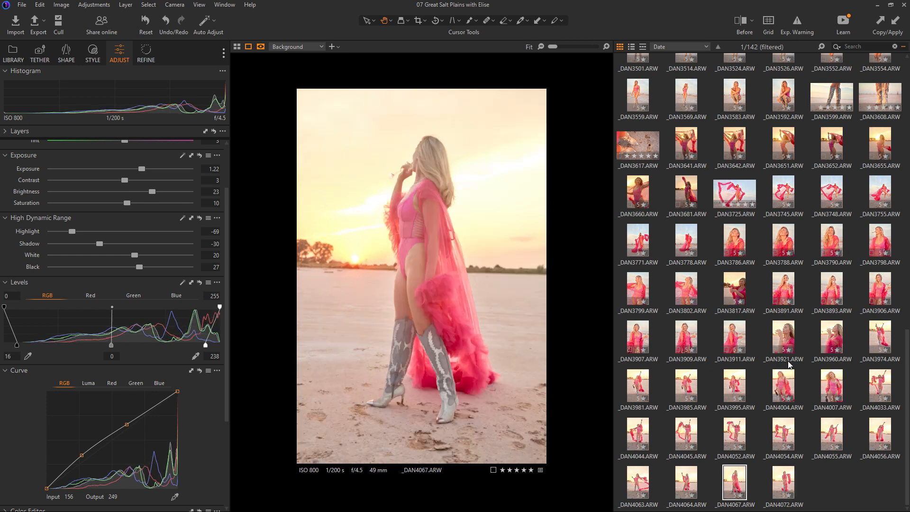
# Step: Set the High Dynamic Range values of _DAN4064.ARW to Highlight -90, White 17 and Black 26
pyautogui.press('Left')
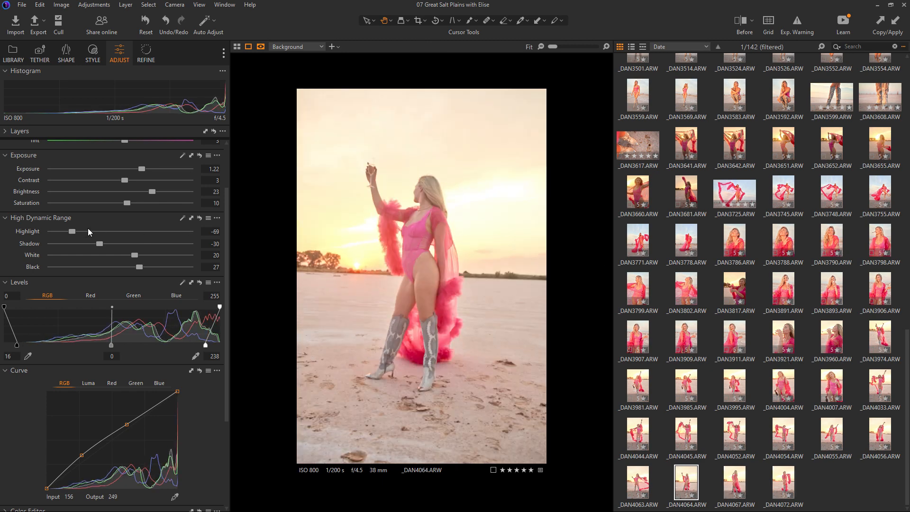
pyautogui.moveTo(72, 232); pyautogui.dragTo(50, 236)
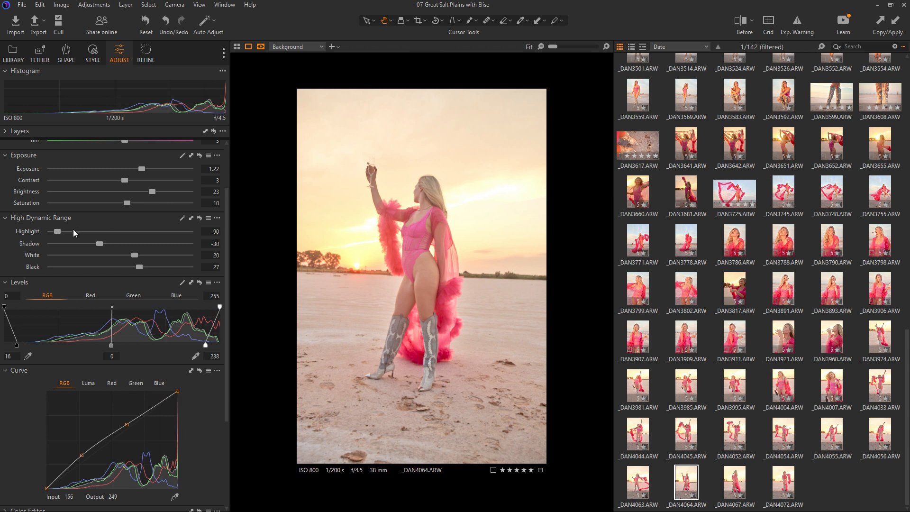
pyautogui.moveTo(135, 257); pyautogui.dragTo(132, 257)
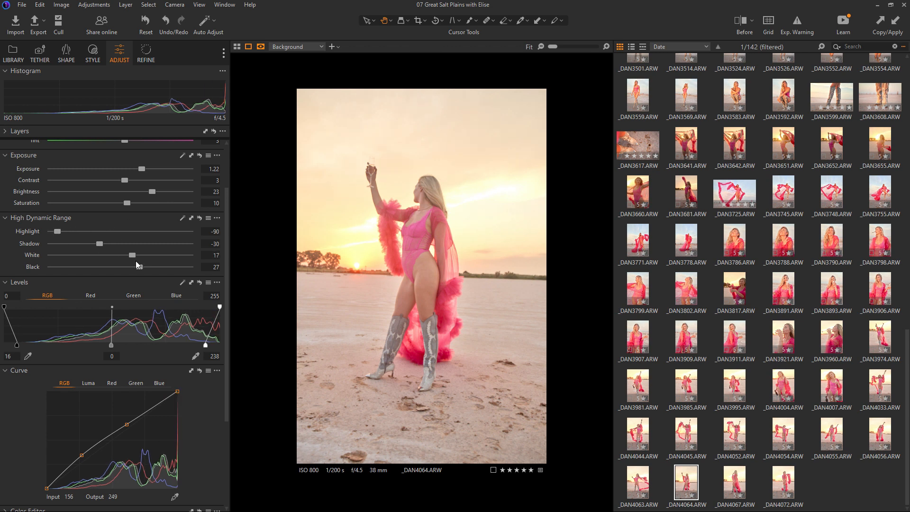
# Step: Apply the adjustments of _DAN4064.ARW to the photos from _DAN3921.ARW to _DAN4072.ARW and to the champagne-pouring photo _DAN3817.ARW
pyautogui.click(784, 484)
pyautogui.keyDown('shift'); pyautogui.click(891, 331); pyautogui.keyUp('shift')
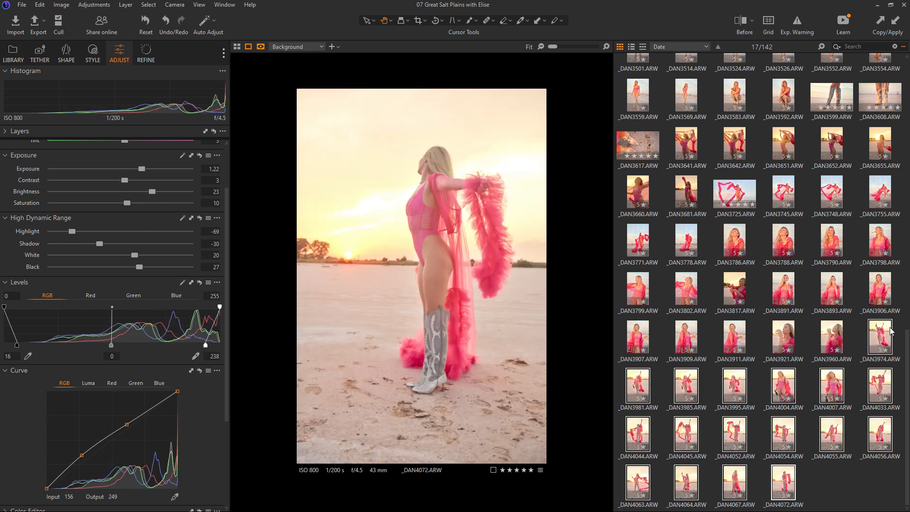
pyautogui.click(839, 334)
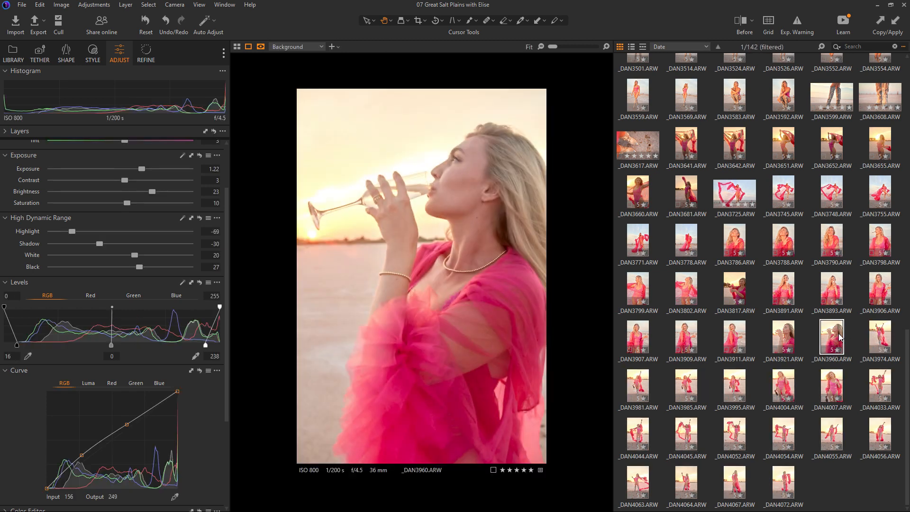
pyautogui.click(786, 338)
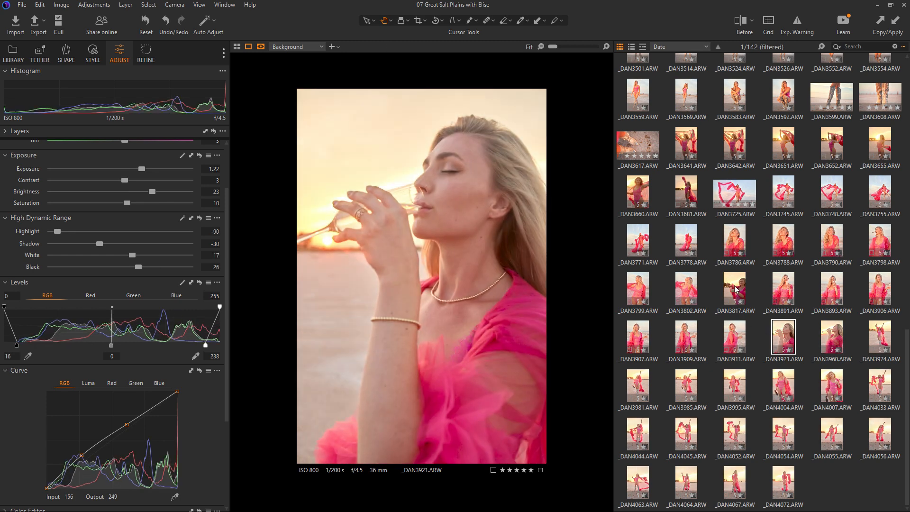
pyautogui.click(736, 289)
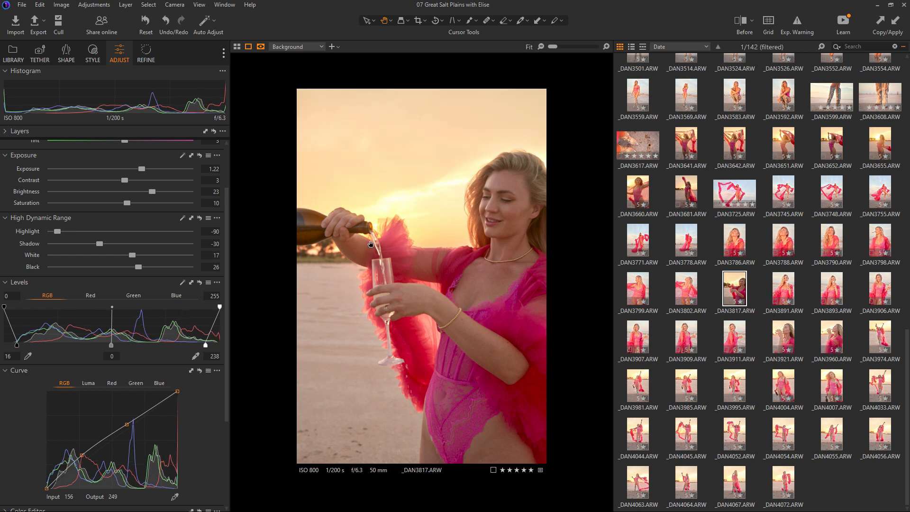
# Step: Spot-check the regraded photos between _DAN3921.ARW and _DAN4072.ARW for consistent highlights and color
pyautogui.click(774, 329)
pyautogui.click(881, 334)
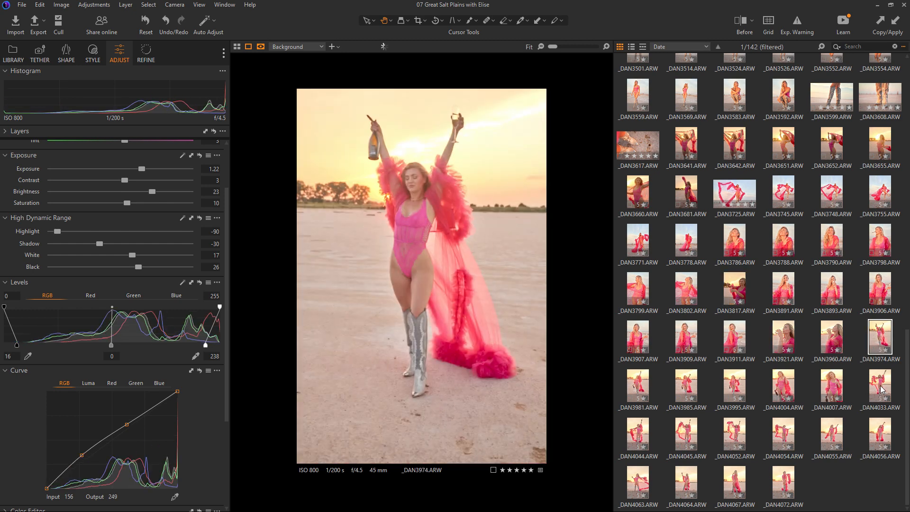
pyautogui.click(881, 411)
pyautogui.click(880, 433)
pyautogui.click(787, 474)
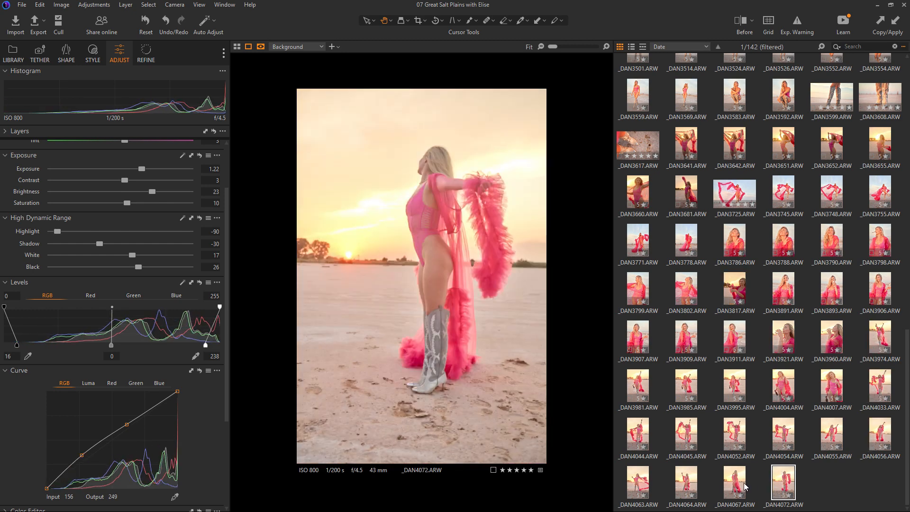
pyautogui.click(697, 484)
pyautogui.click(635, 484)
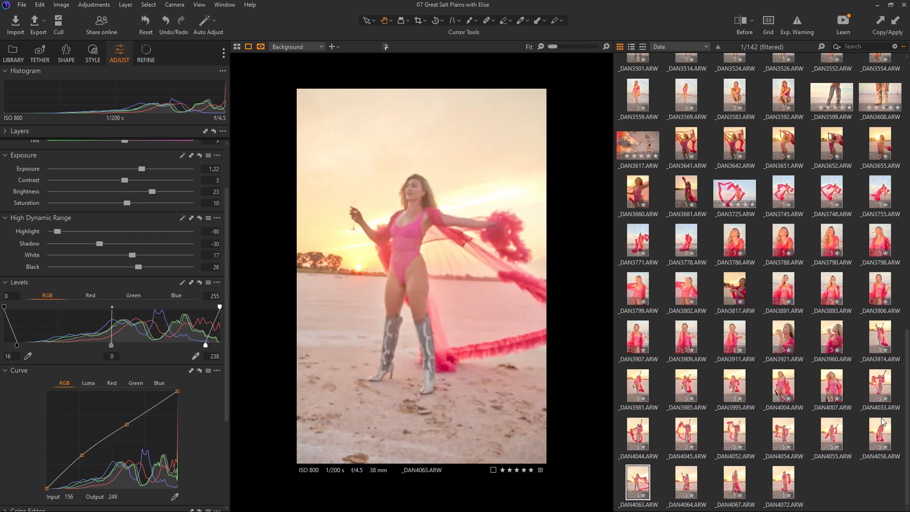
# Step: Go back to the start of the series, narrow the thumbnail browser to enlarge the viewer, and open _DAN2358.ARW
pyautogui.moveTo(907, 388); pyautogui.dragTo(895, 106)
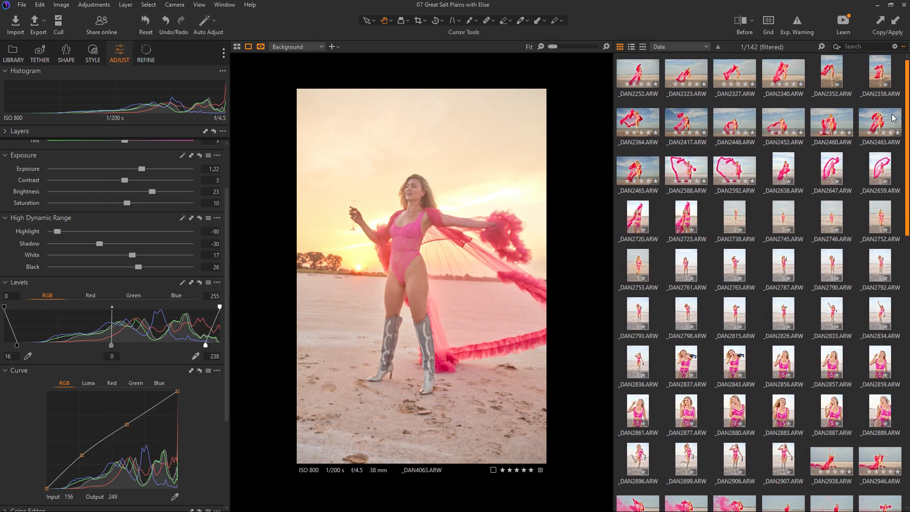
pyautogui.click(660, 263)
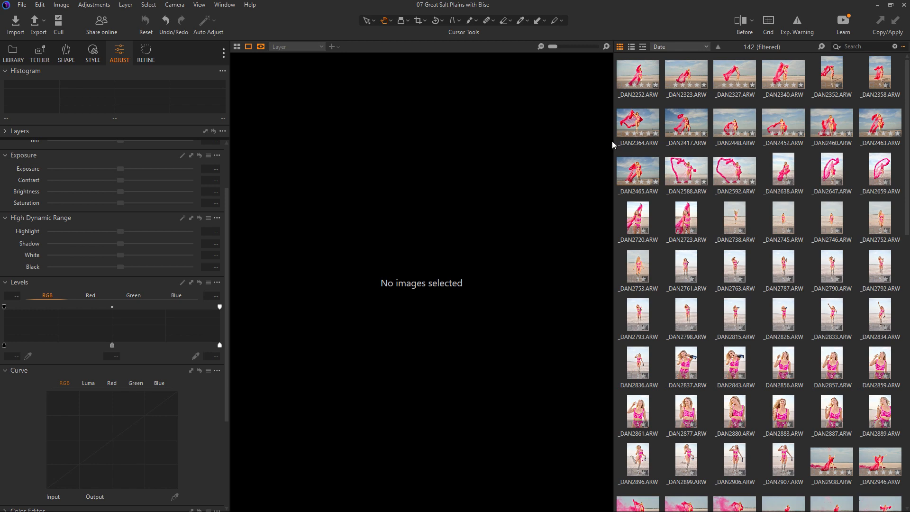
pyautogui.moveTo(612, 141); pyautogui.dragTo(650, 144)
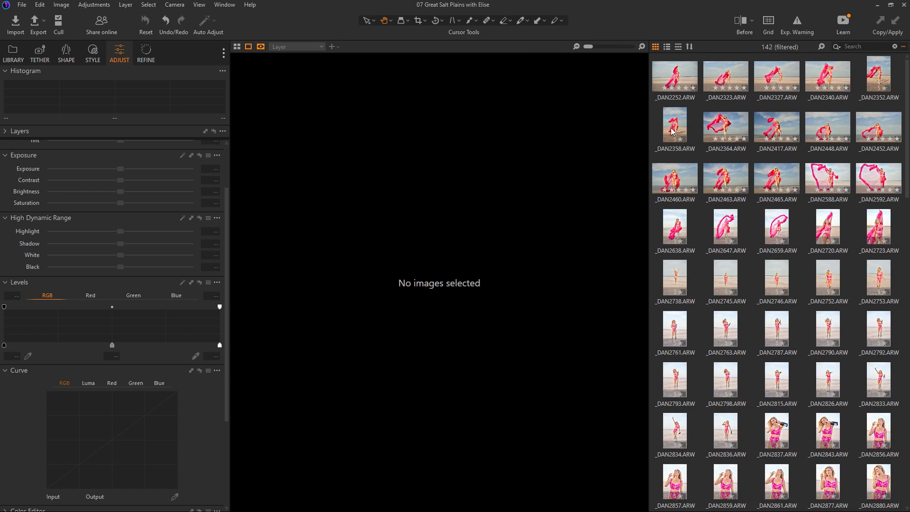
pyautogui.click(676, 125)
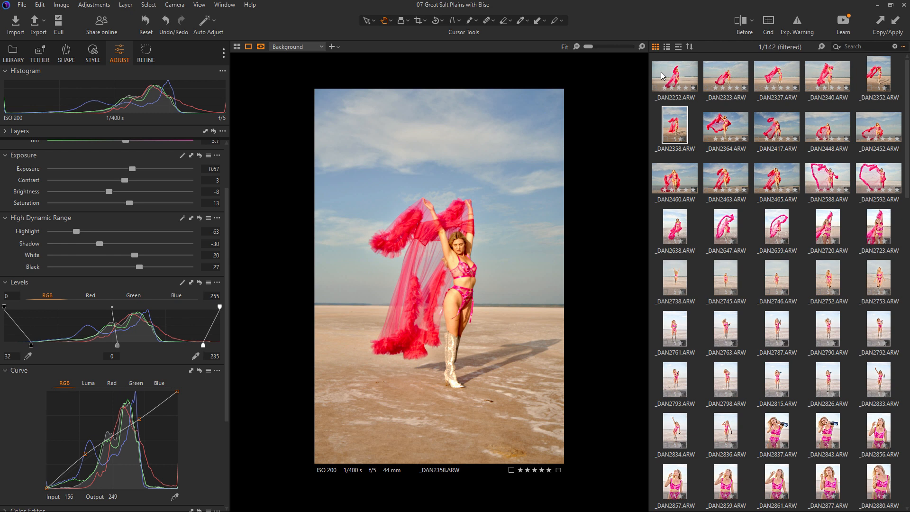